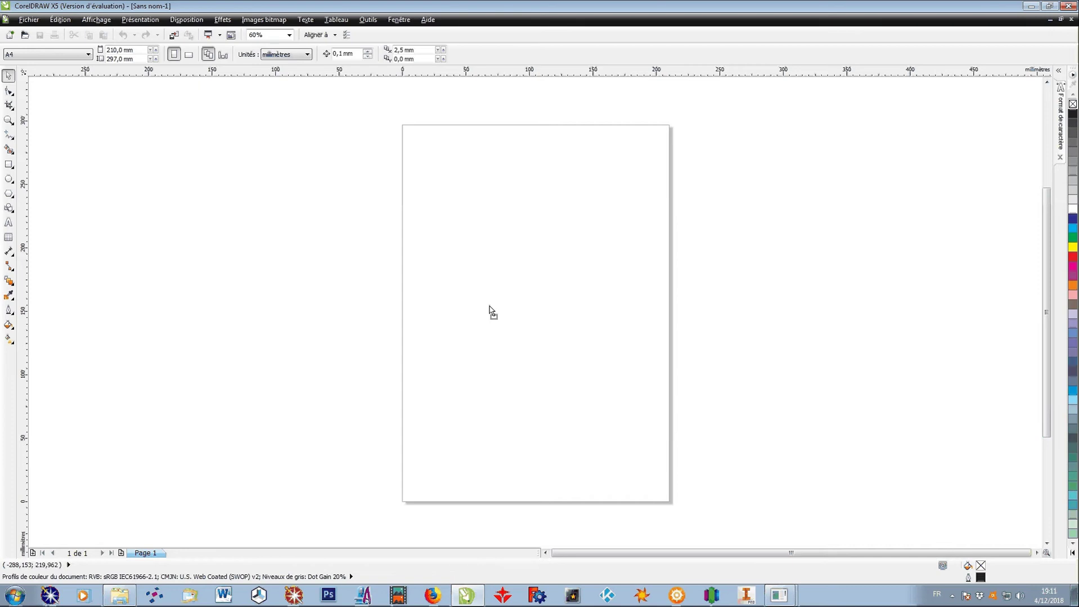
Step: Place the imported sign-outline bitmap over the middle of the page and check its line quality
left_click(490, 307)
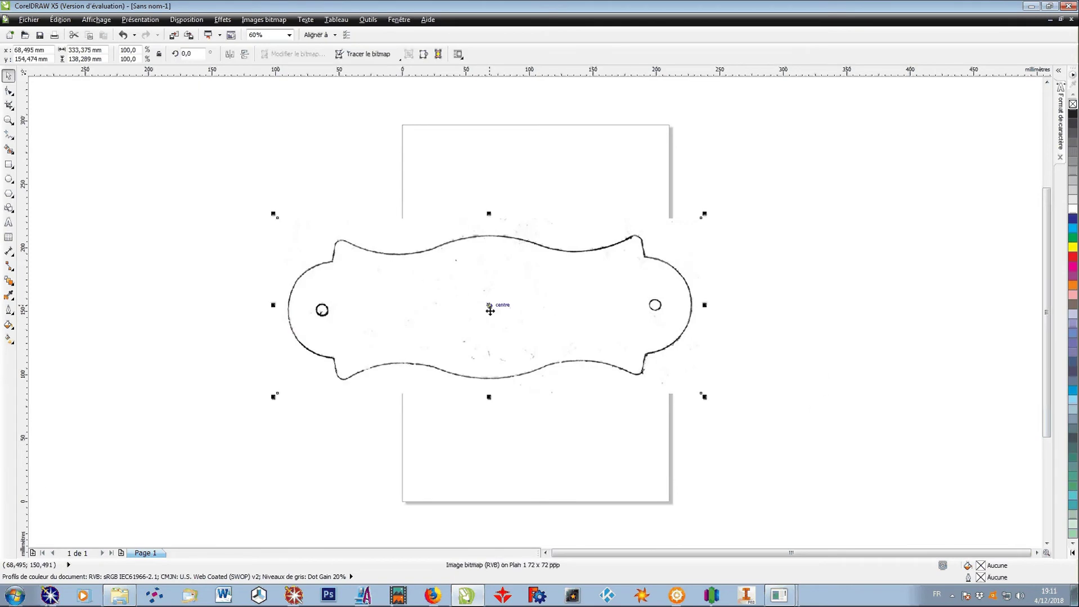
scroll(490, 310, "up", 4)
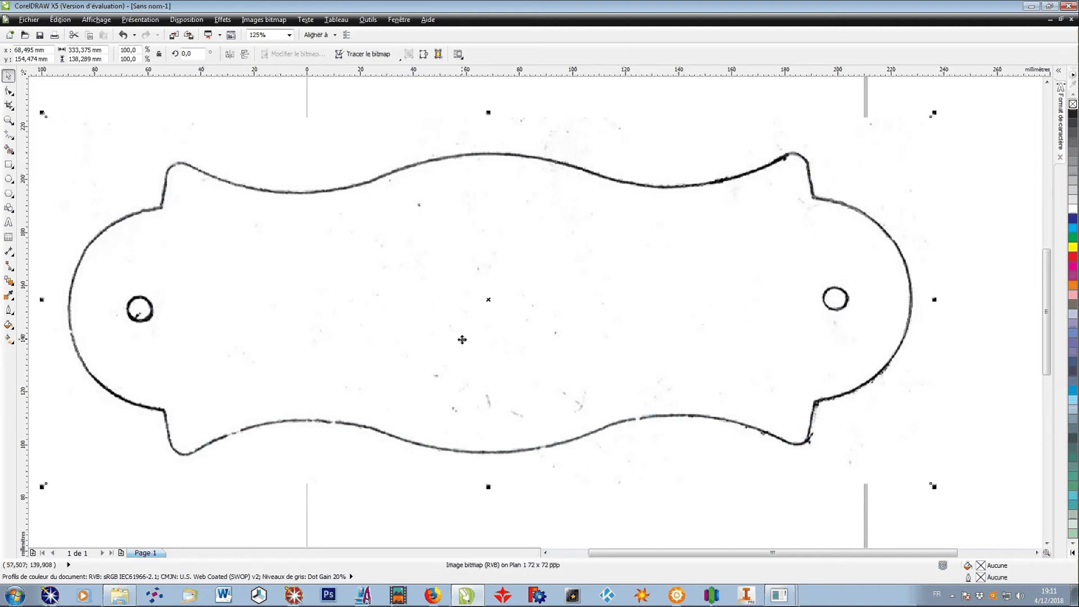
scroll(461, 340, "up", 8)
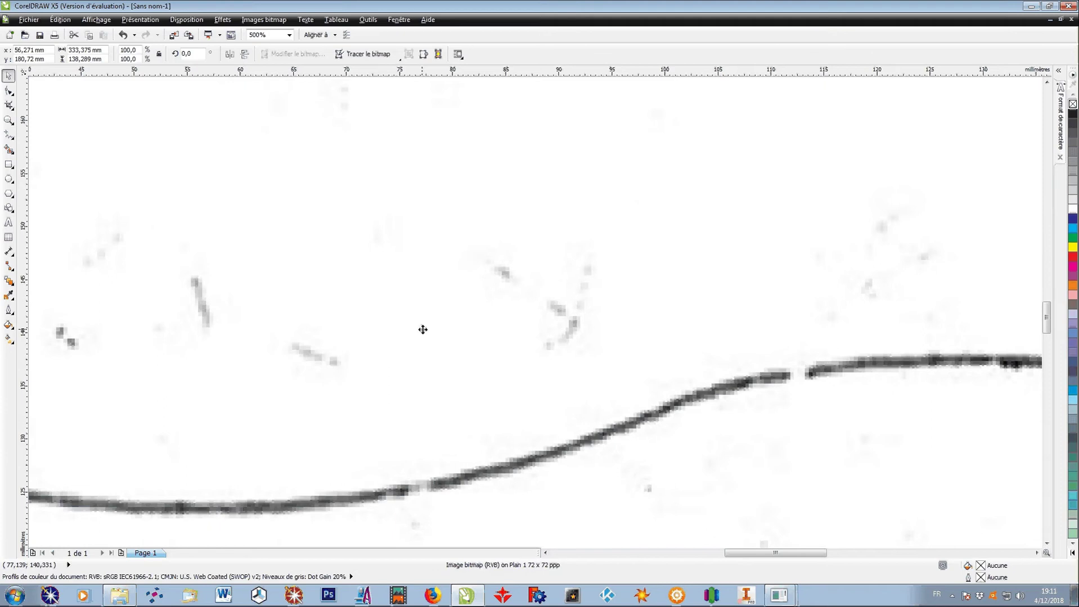
scroll(422, 329, "down", 8)
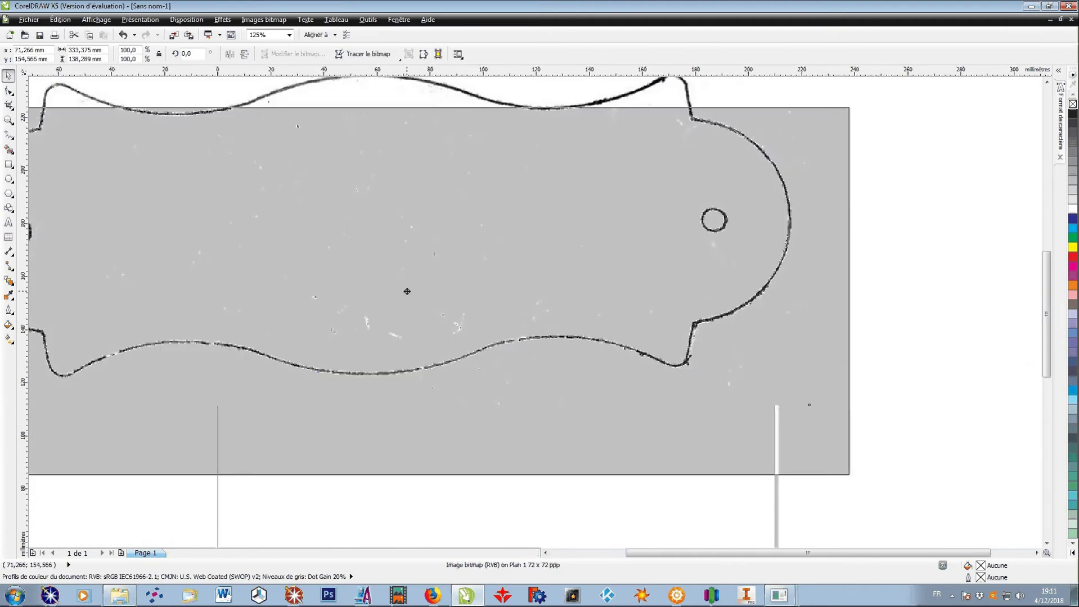
Step: Trace the bitmap along its centreline as line art (Illustration au trait) with the detail level raised close to maximum
left_click(366, 54)
mouse_move(381, 83)
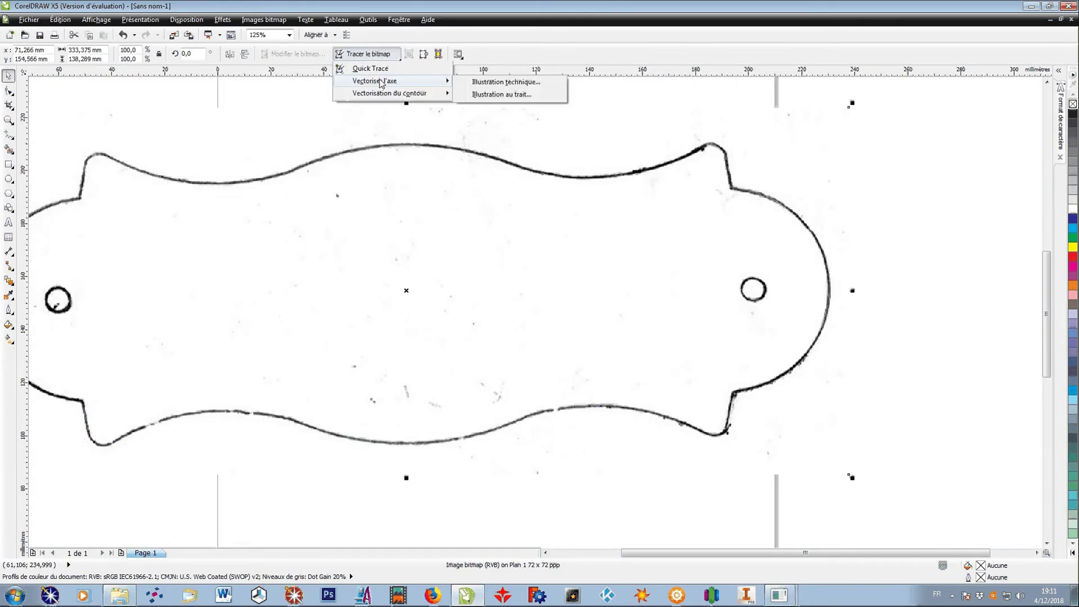
left_click(511, 95)
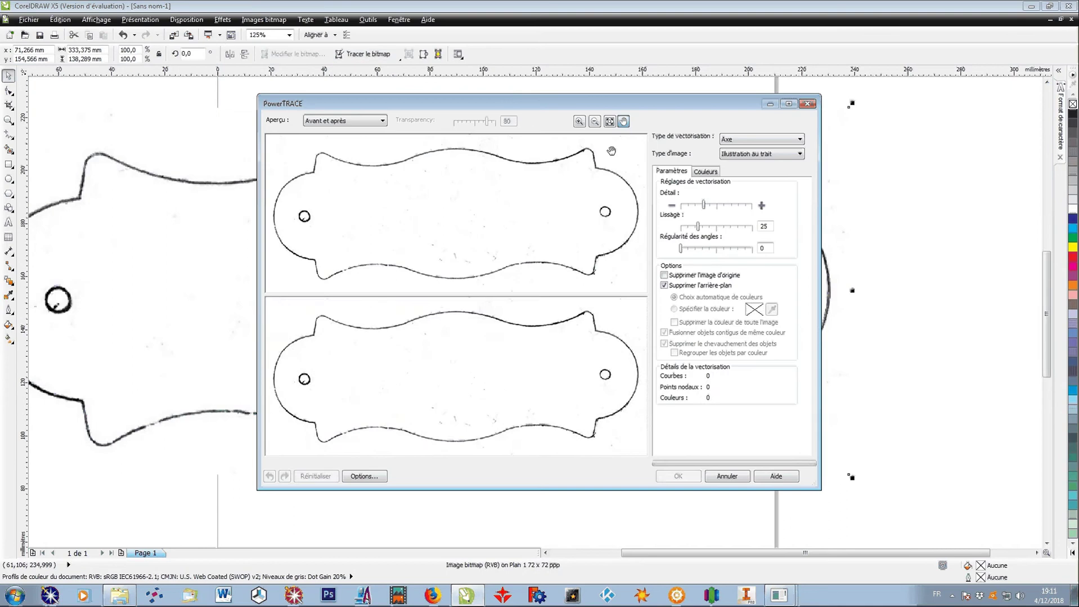
left_click_drag(704, 205, 747, 205)
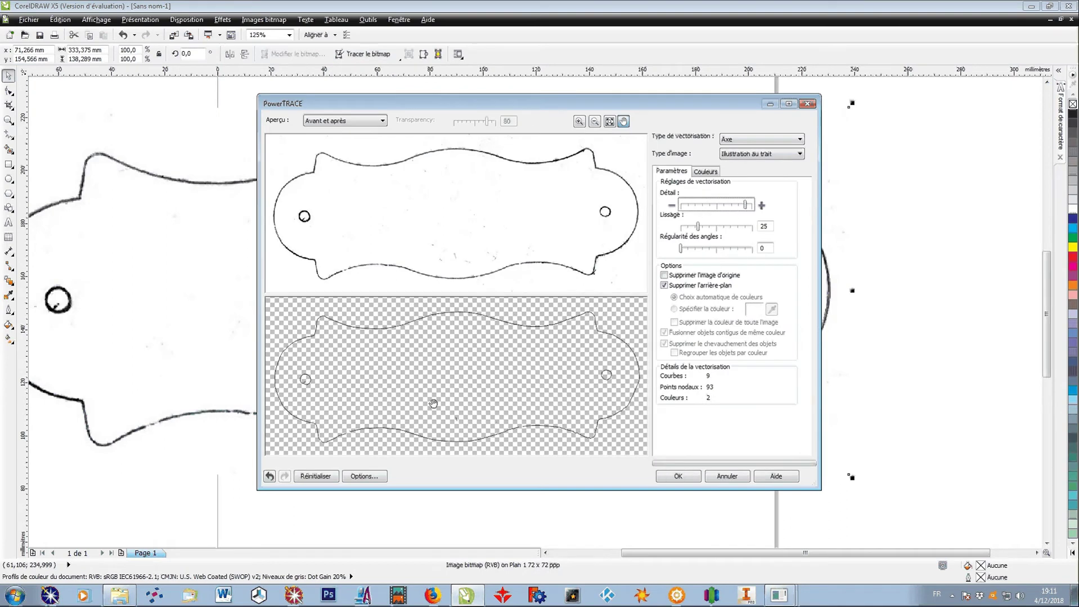
left_click(679, 477)
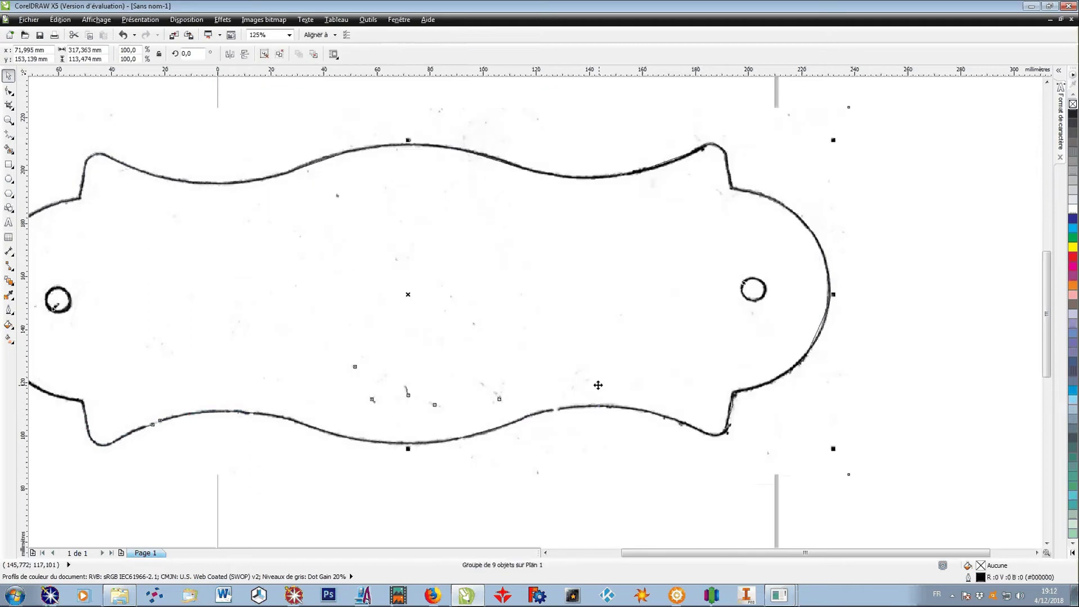
Step: Move the traced group off the source bitmap to just above it and inspect its stray marks
scroll(532, 366, "down", 2)
scroll(518, 349, "up", 1)
left_click_drag(500, 336, 506, 163)
scroll(508, 213, "up", 1)
scroll(507, 213, "up", 2)
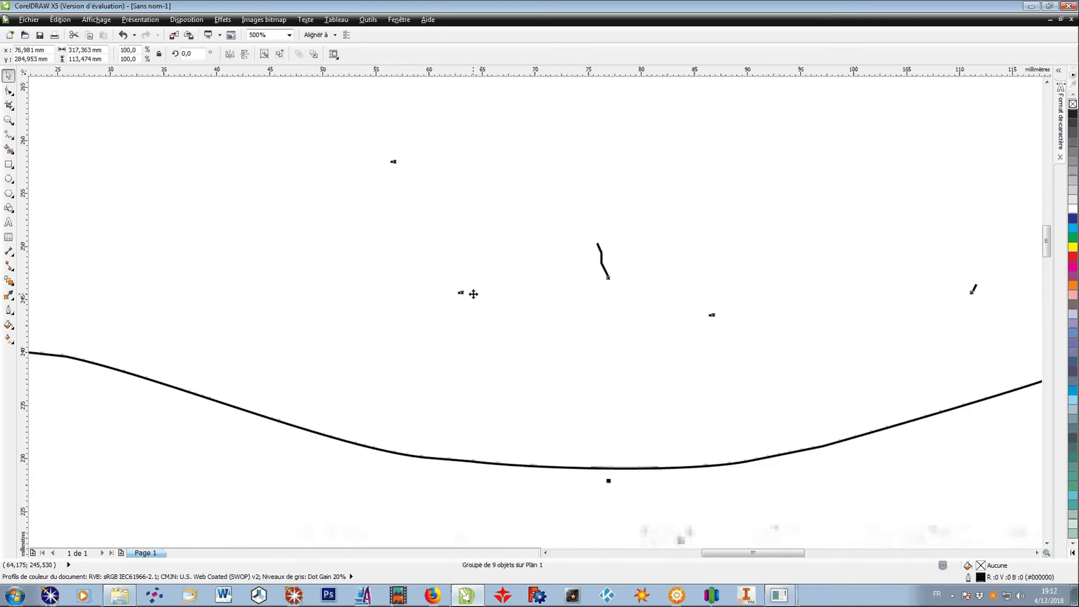
scroll(472, 291, "down", 3)
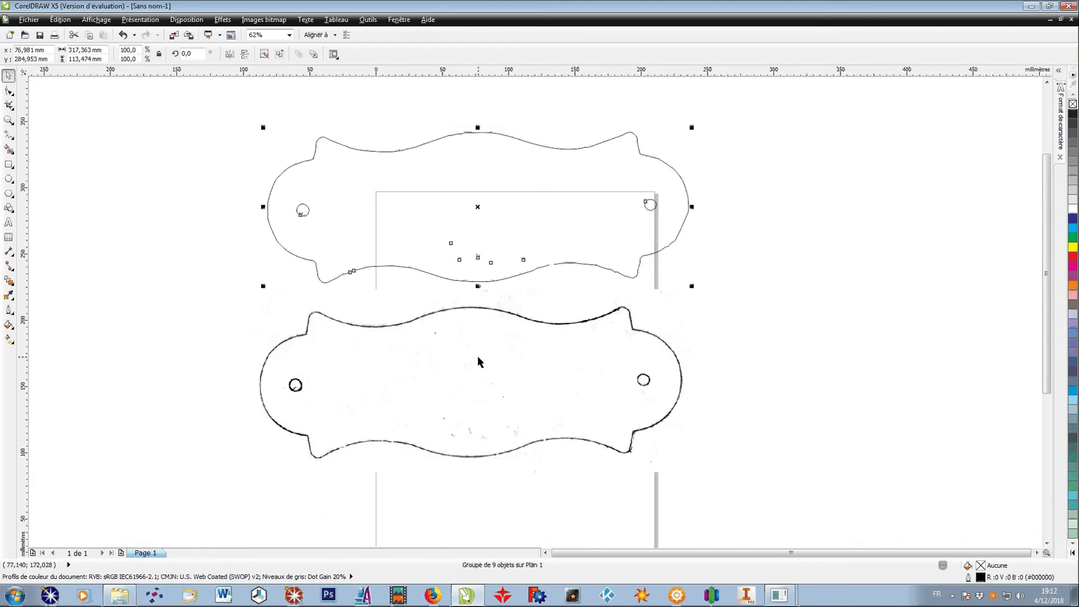
Step: Set the outline colour of the traced group to green
double_click(982, 578)
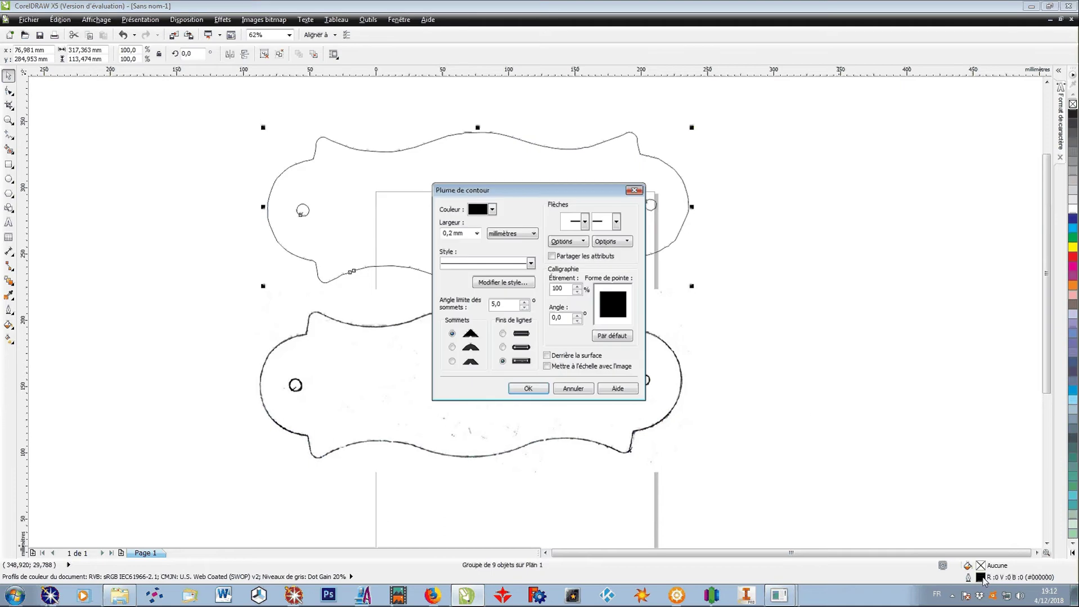
left_click(493, 210)
left_click(481, 239)
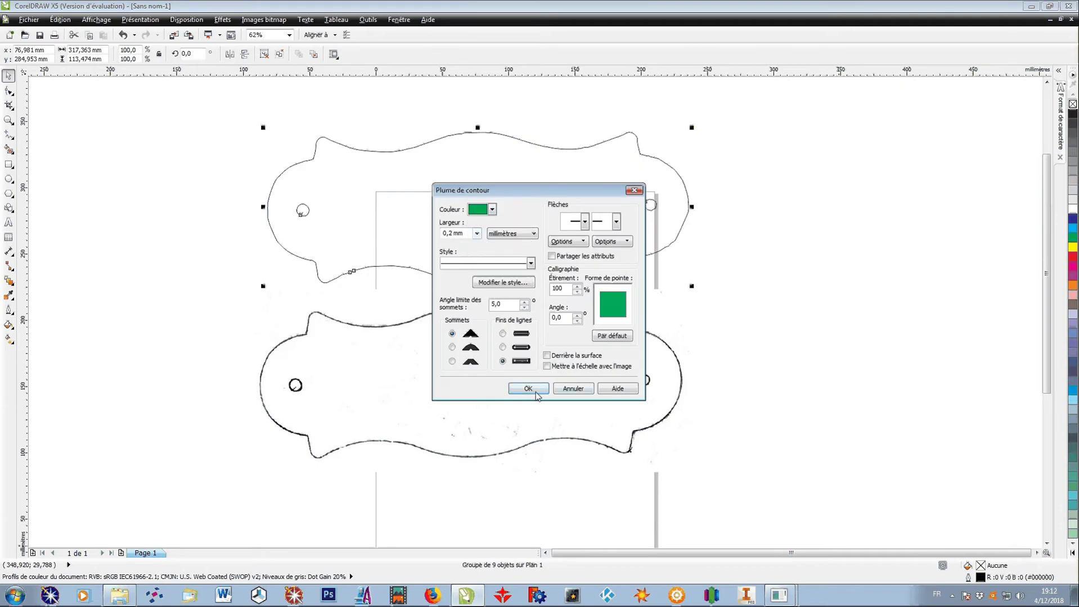
left_click(528, 389)
Step: Move the green traced group to the empty area right of the page and examine its contour and hole
scroll(498, 310, "down", 1)
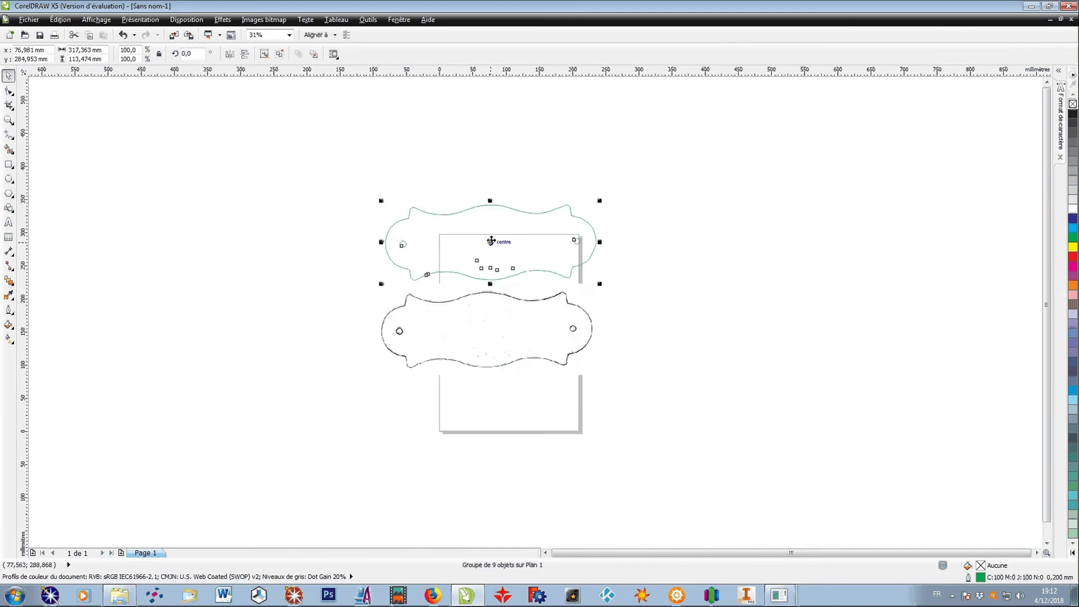
left_click_drag(491, 242, 730, 243)
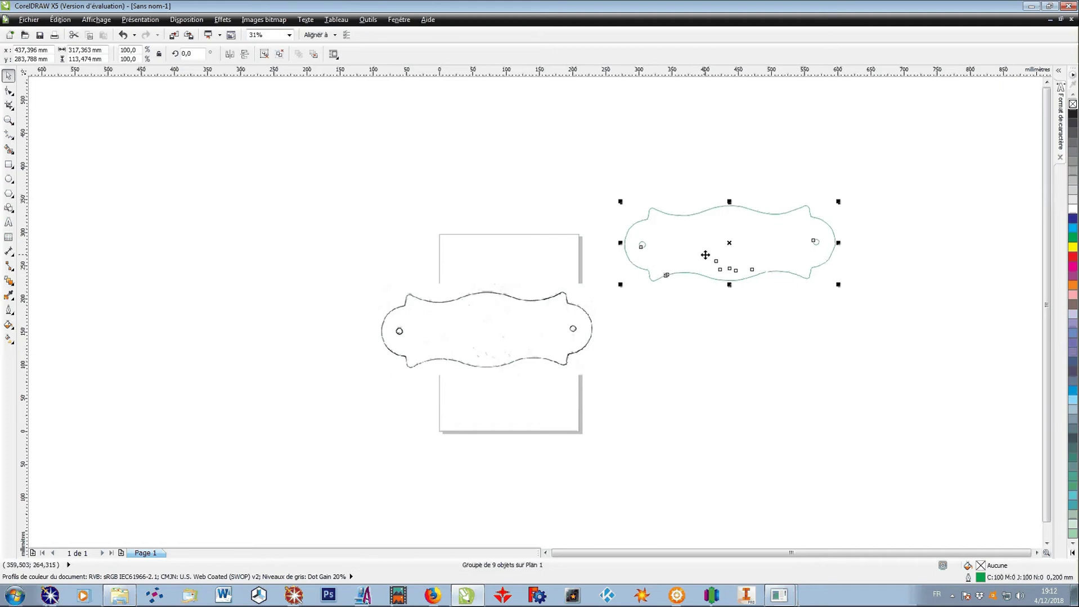
scroll(727, 249, "up", 6)
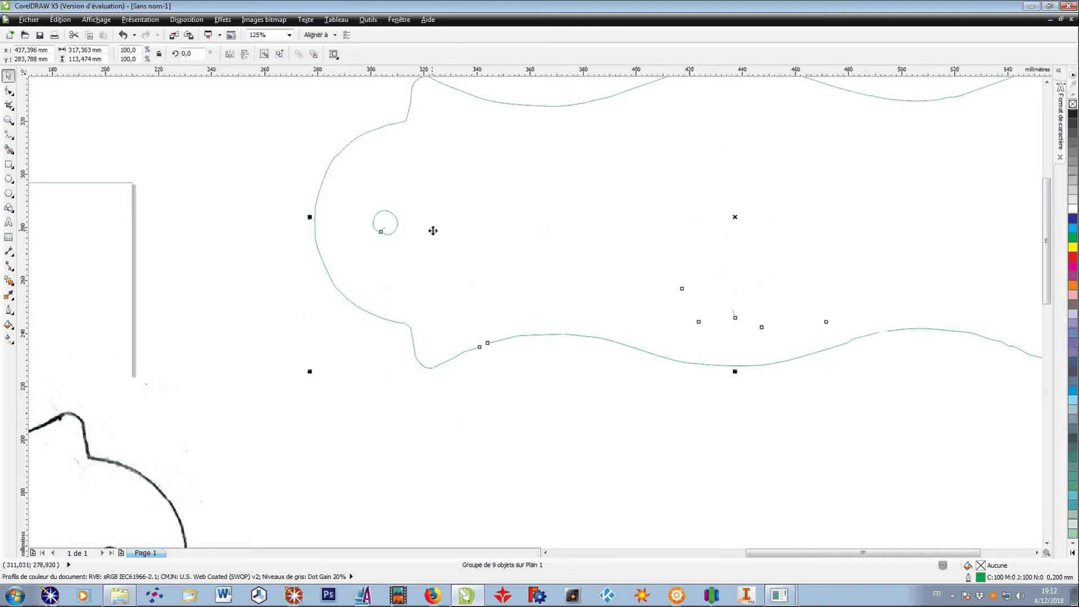
scroll(406, 215, "up", 3)
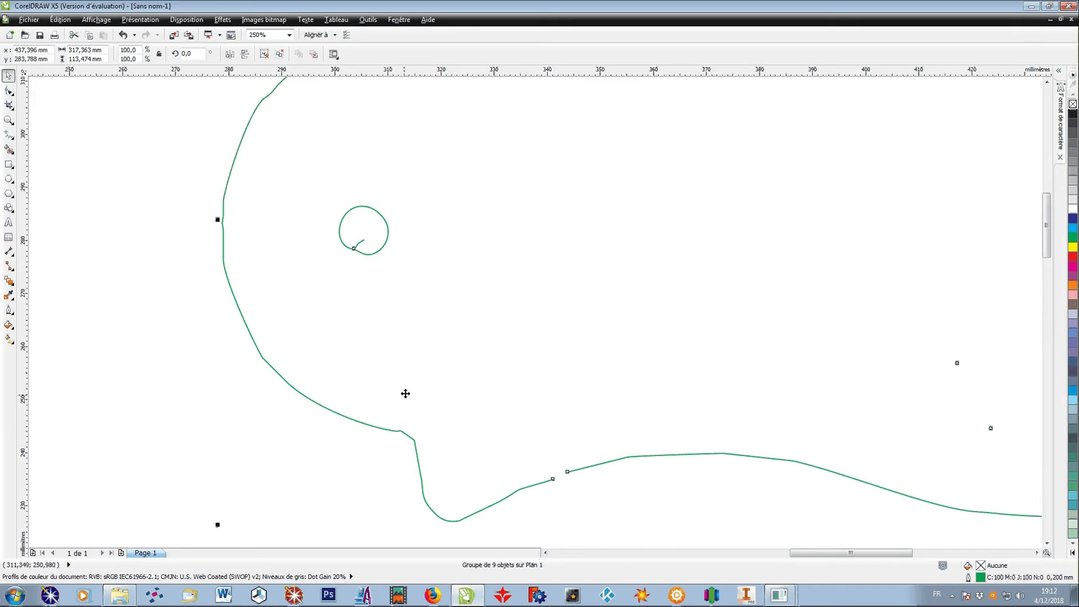
scroll(404, 390, "down", 6)
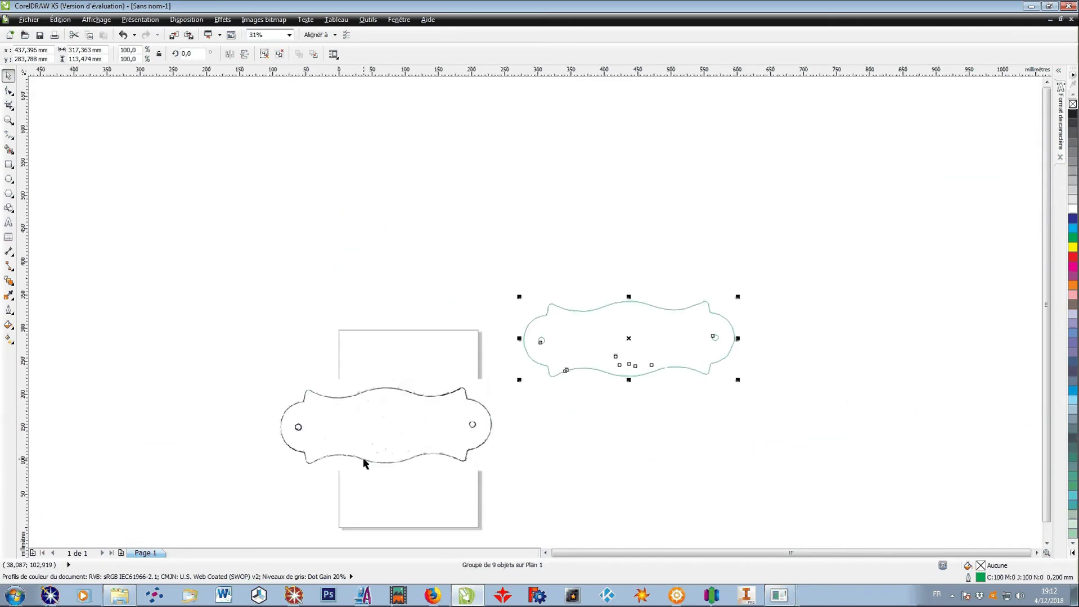
Step: Draw a rectangle about 204 by 142 mm over the central part of the bitmap sign
scroll(374, 450, "up", 2)
left_click(379, 438)
key("F6")
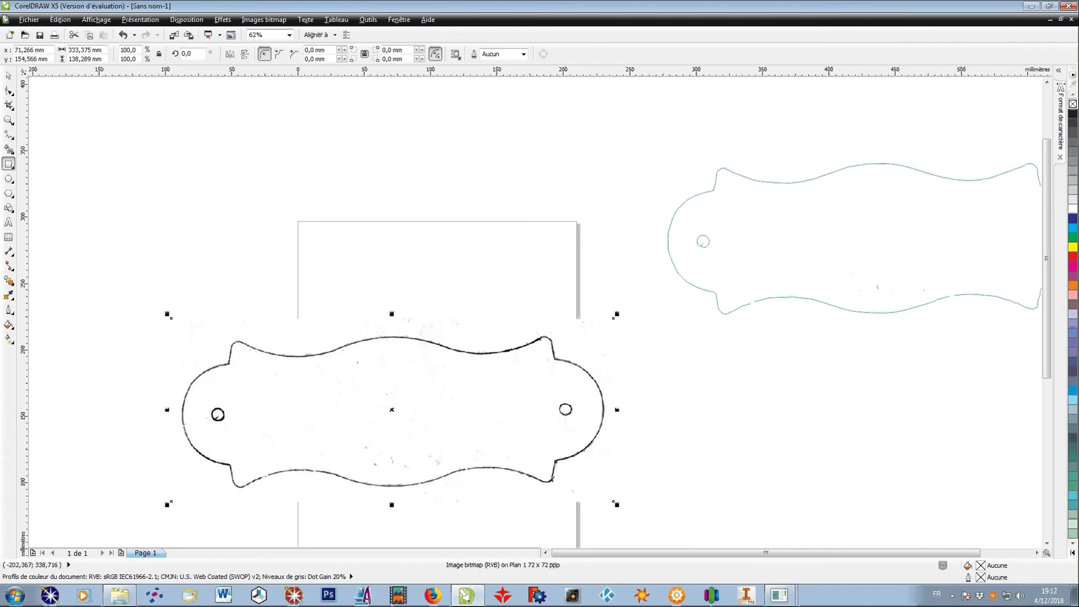
mouse_move(253, 313)
left_mouse_down()
mouse_move(284, 423)
mouse_move(524, 501)
left_mouse_up()
Step: Set the rectangle's outline colour to red
double_click(980, 578)
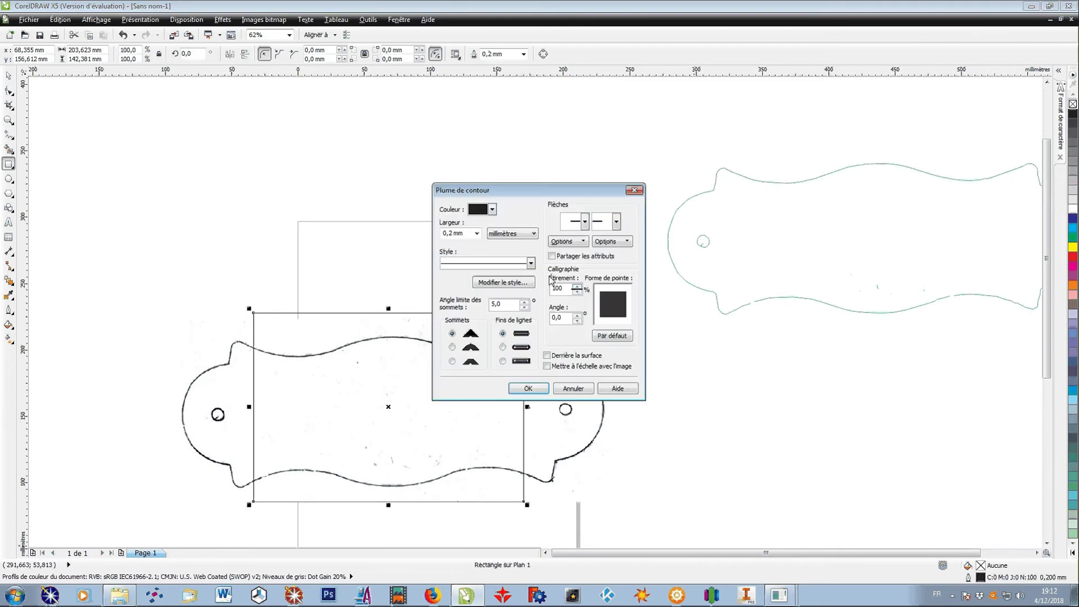
left_click(488, 210)
left_click(499, 240)
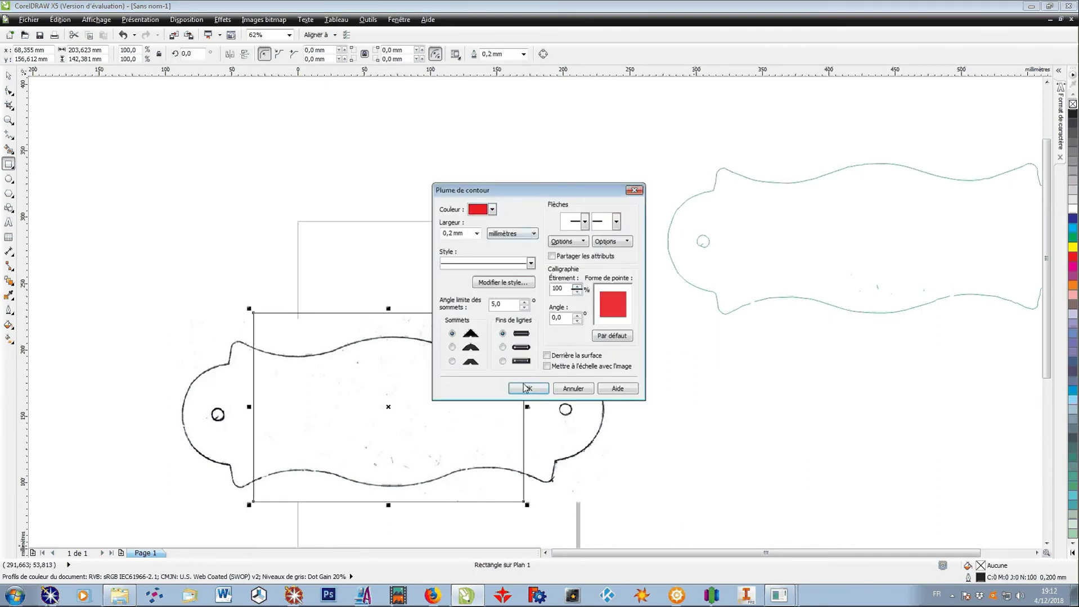
left_click(527, 389)
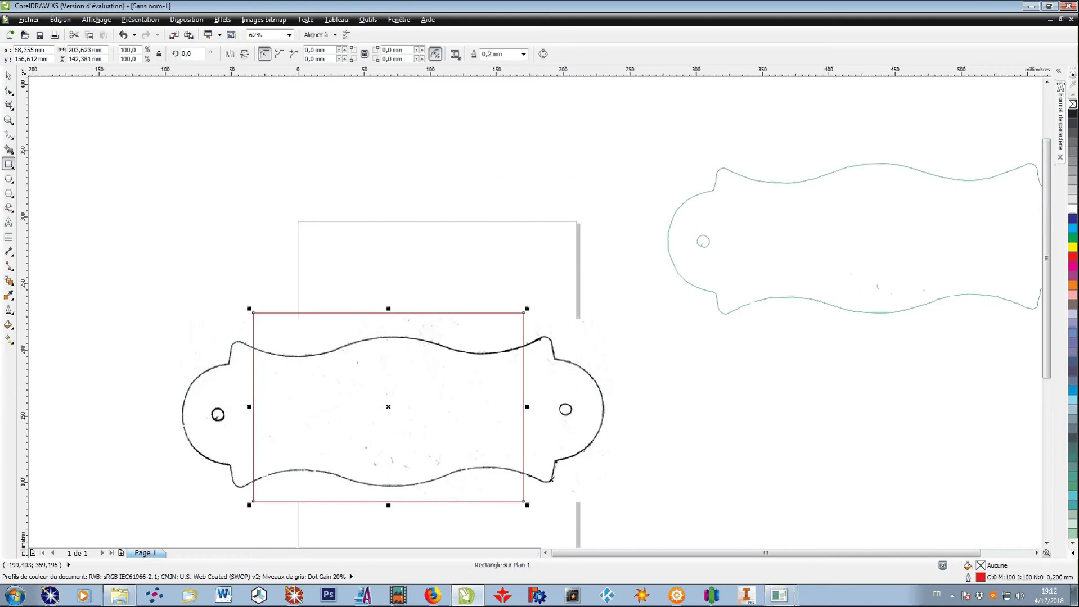
Step: Convert the red rectangle to curves
left_click(11, 78)
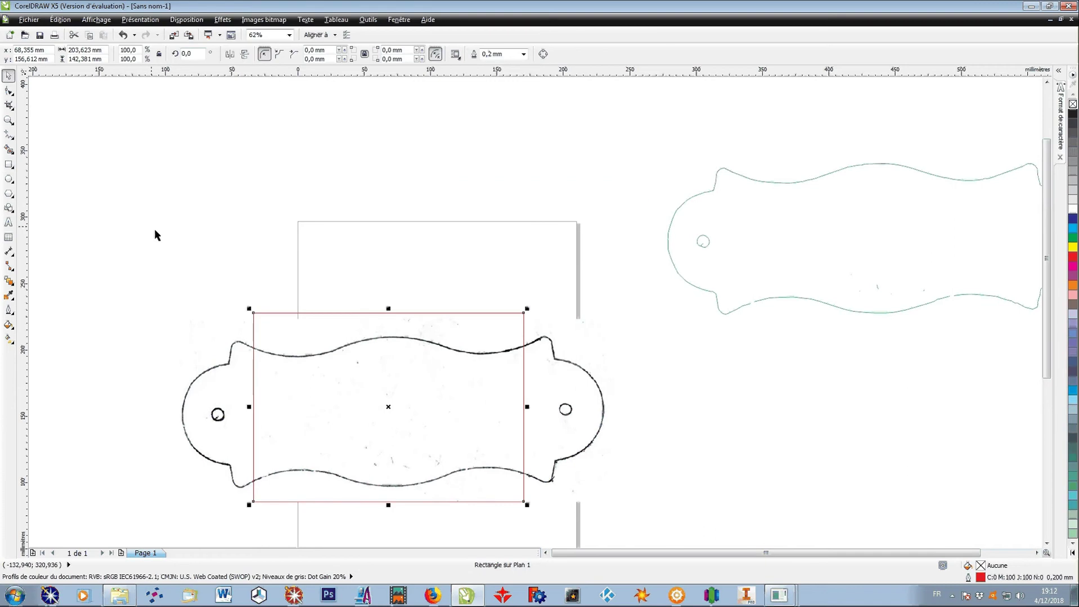
right_click(302, 326)
right_click(278, 329)
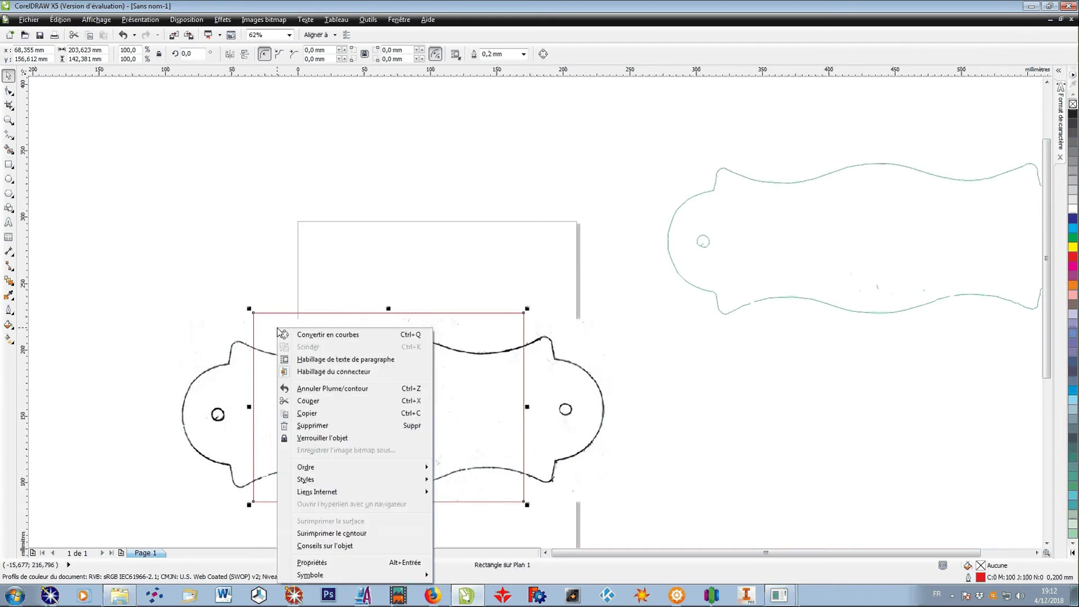
left_click(310, 336)
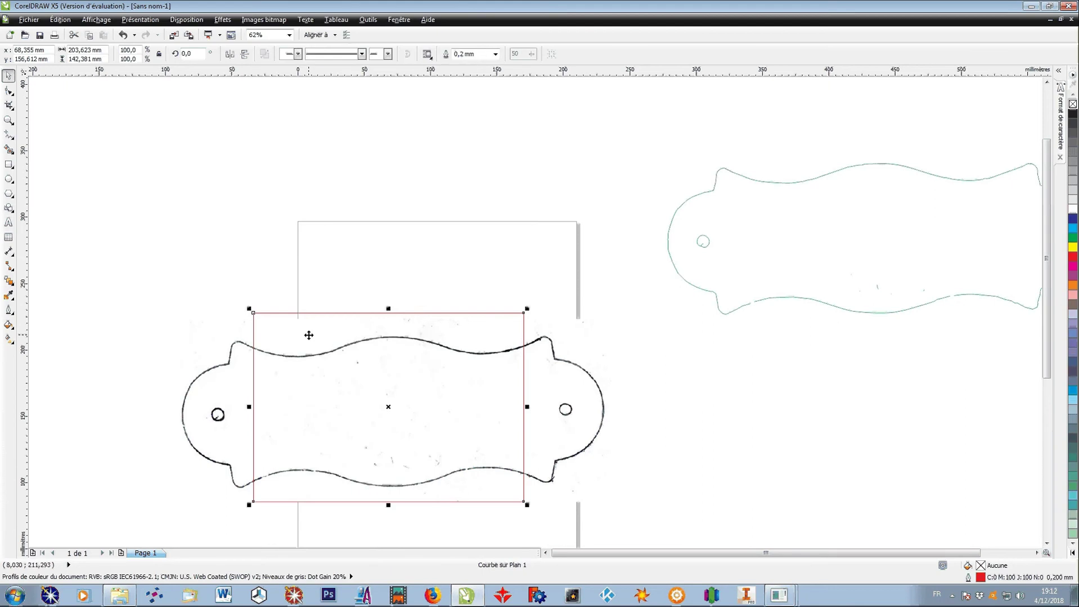
Step: Add a node on the rectangle's left edge and move it onto the sign's upper-left notch
left_click(10, 91)
scroll(233, 356, "up", 2)
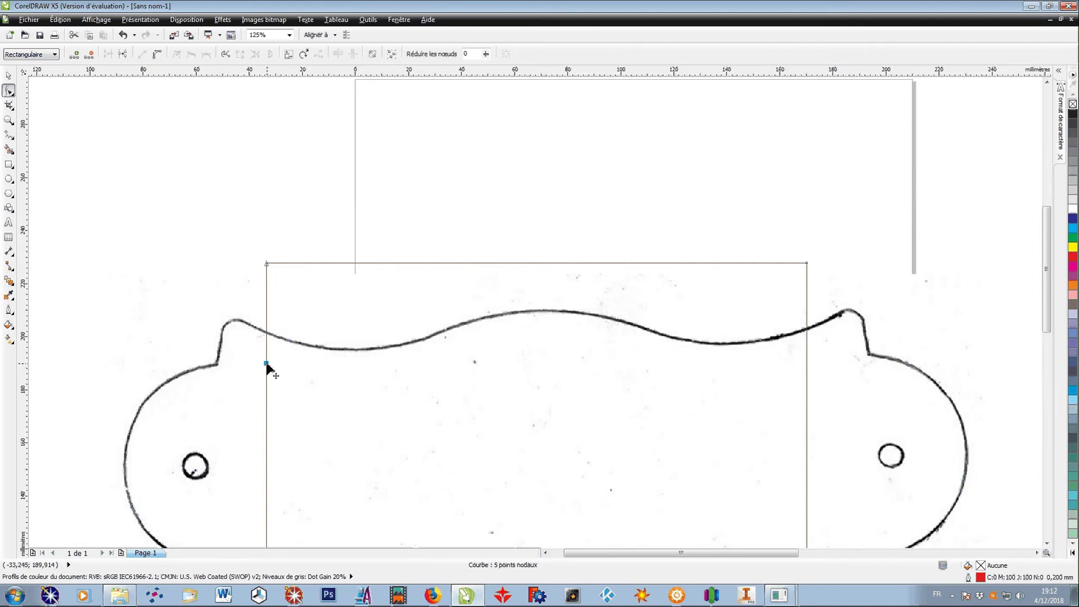
left_click_drag(266, 366, 217, 365)
Step: Add a top-edge node, move it onto the contour beside the upper-left tip, and delete the original upper-left corner node
double_click(289, 264)
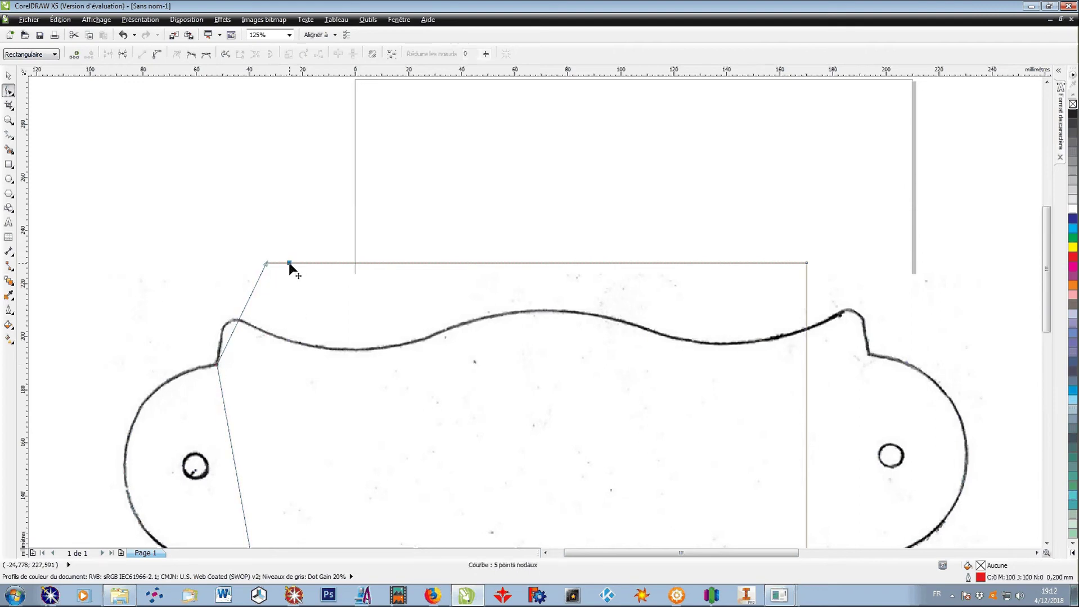
left_click_drag(289, 264, 262, 331)
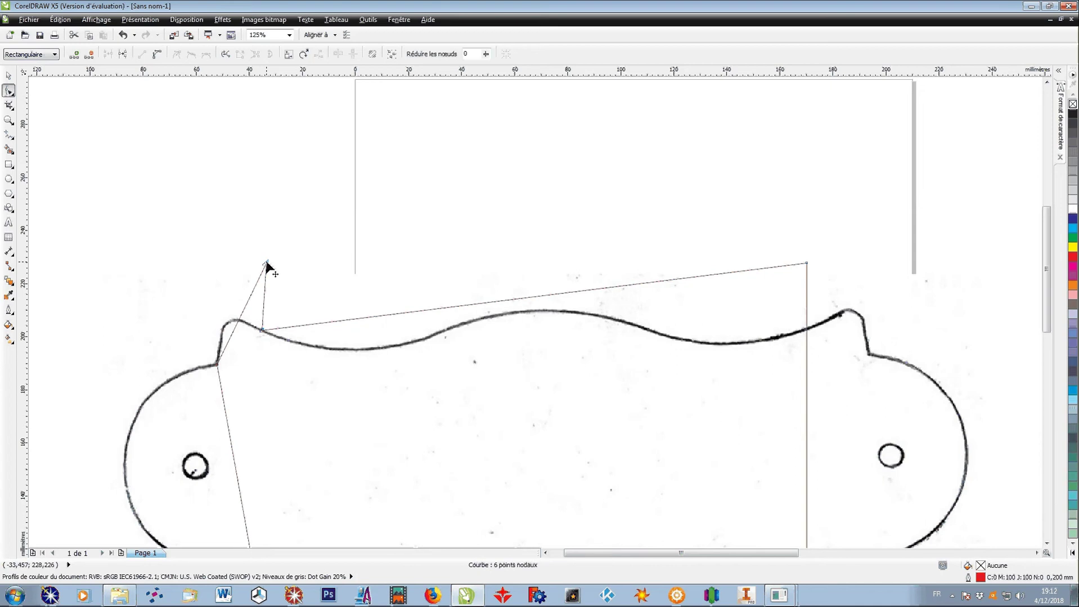
double_click(266, 263)
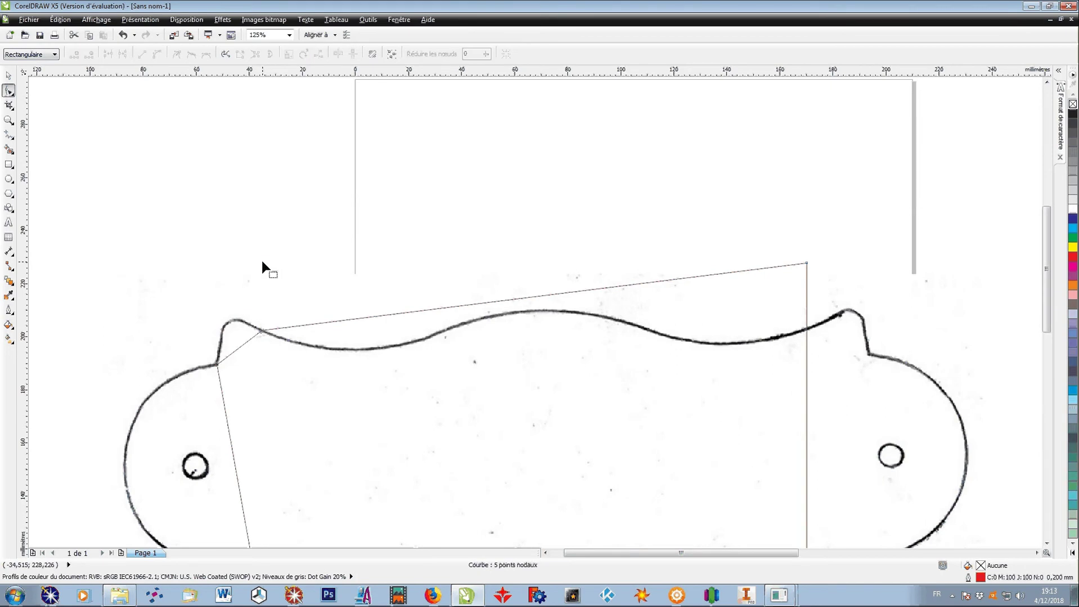
Step: Add a node at the sign's lower-left notch and move the lower-left corner node onto the contour beside the lower tip
scroll(279, 278, "down", 1)
scroll(268, 478, "up", 1)
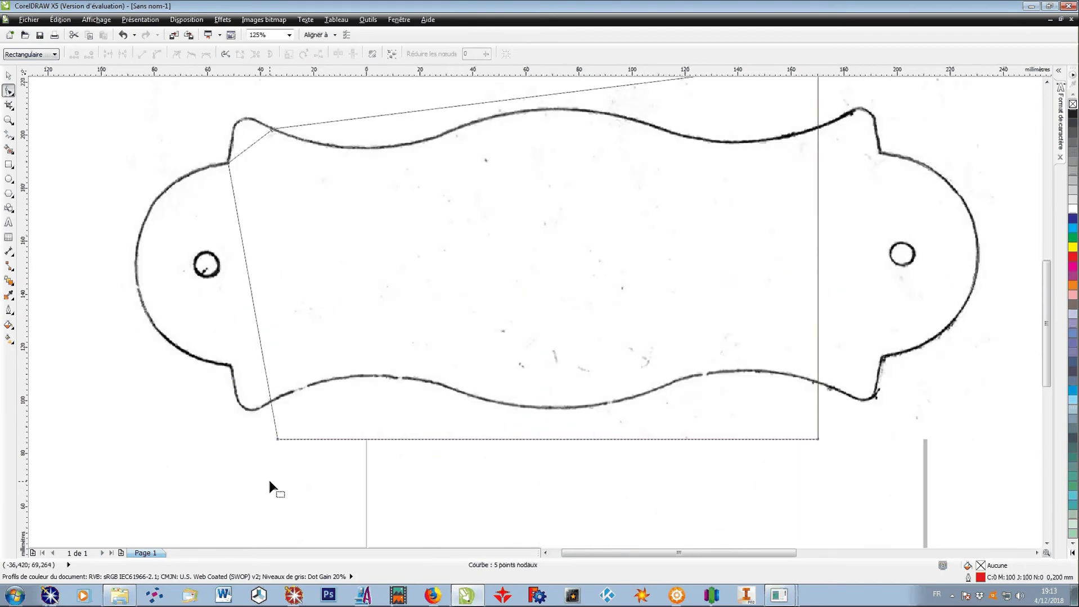
double_click(262, 359)
left_click_drag(262, 358, 230, 369)
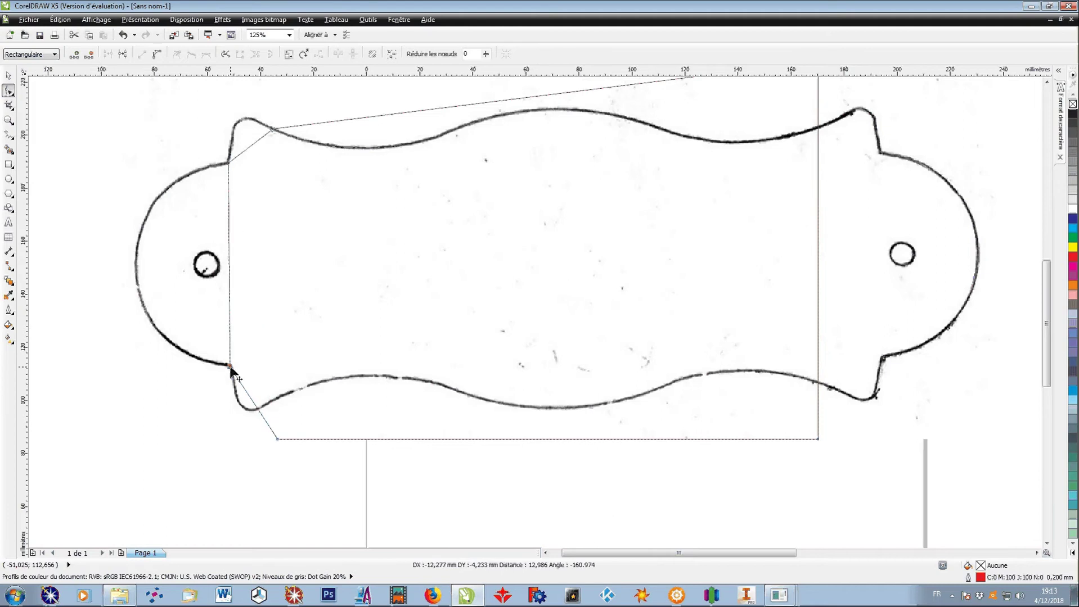
left_click_drag(277, 439, 283, 396)
left_click_drag(204, 333, 283, 396)
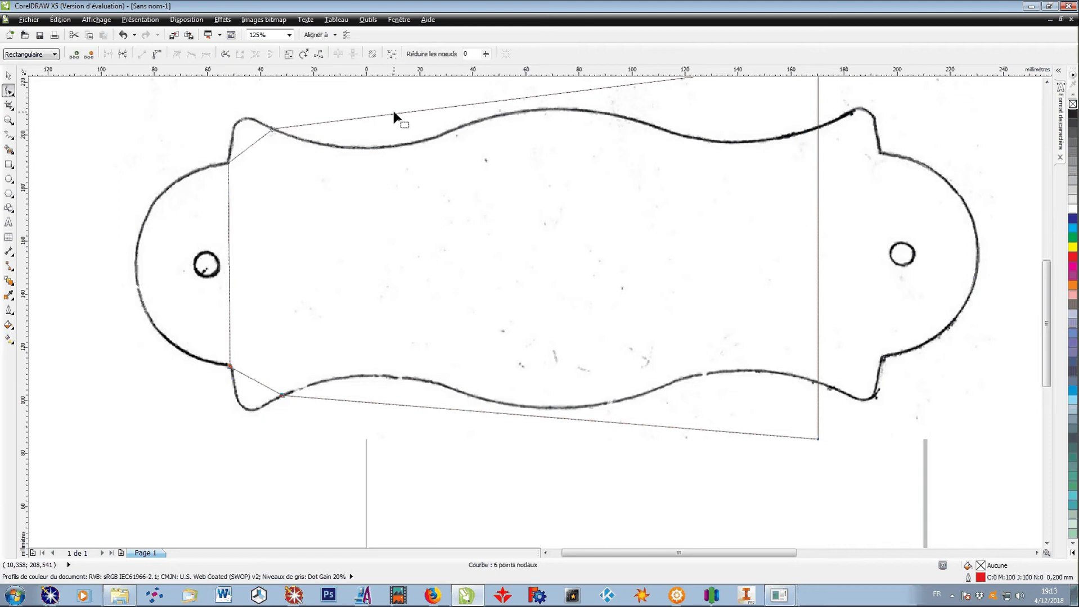
Step: Add a node near the middle of both the top and bottom edges and move each onto the sign's central wave
double_click(515, 99)
left_click_drag(515, 100, 516, 112)
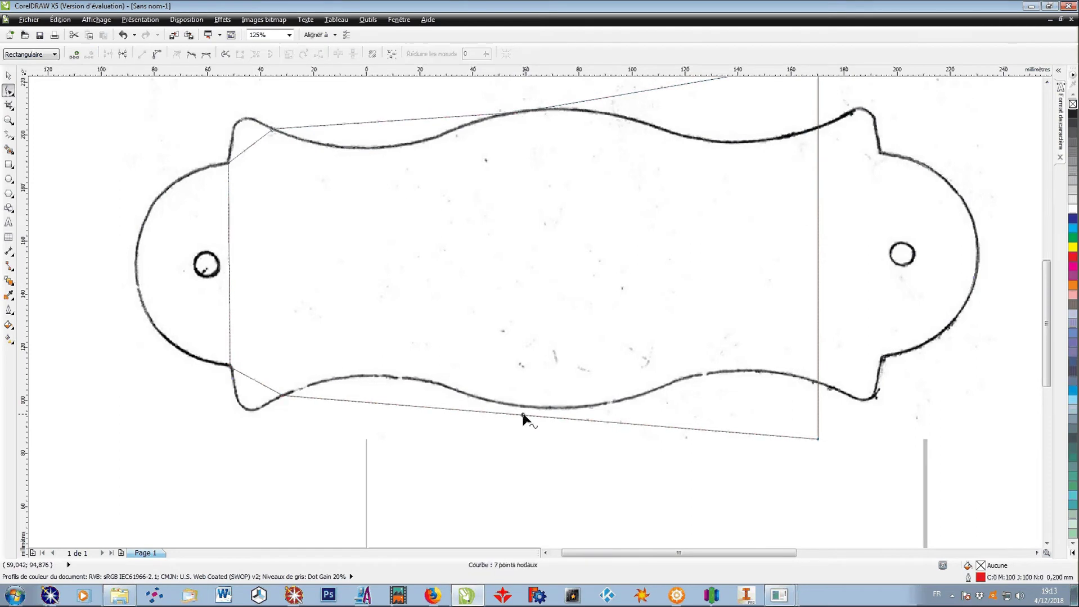
left_click_drag(523, 415, 527, 409)
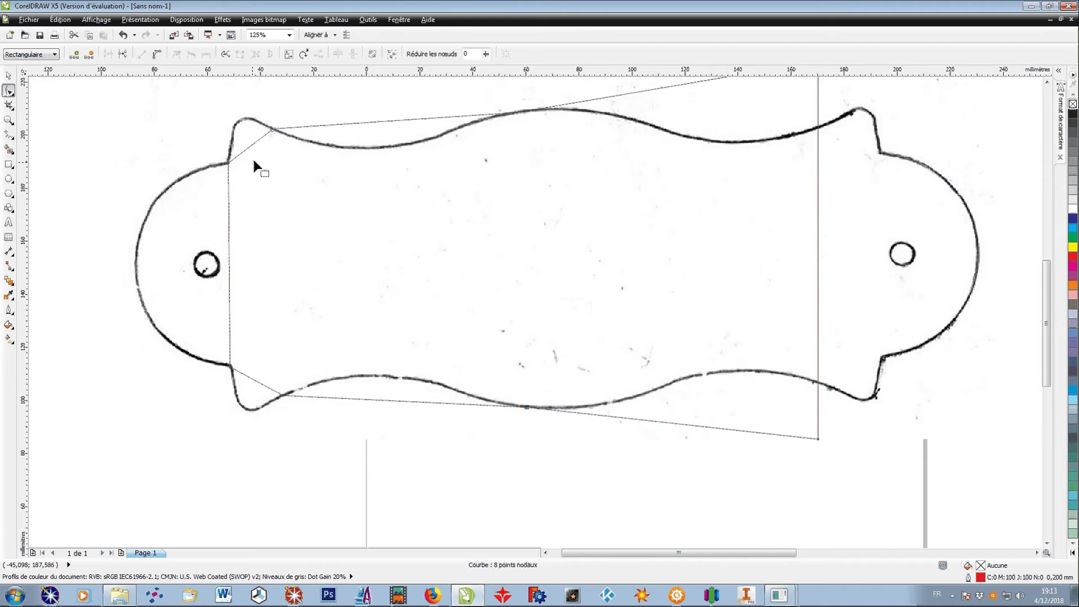
Step: Convert the straight segment at the sign's upper-left tip to a curve and bend it along the rounded tip
scroll(281, 99, "up", 1)
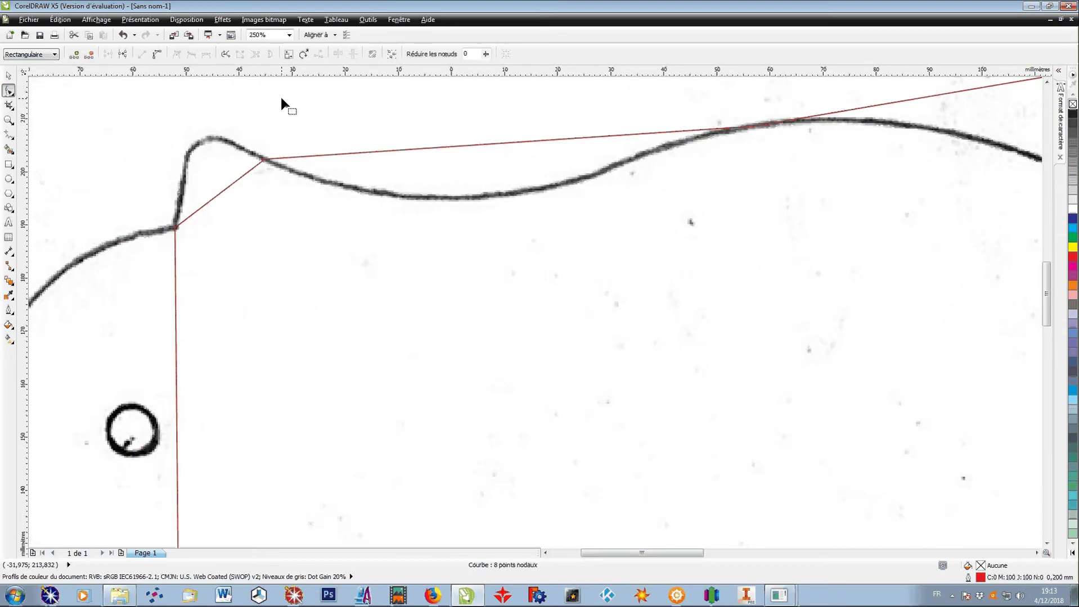
right_click(267, 162)
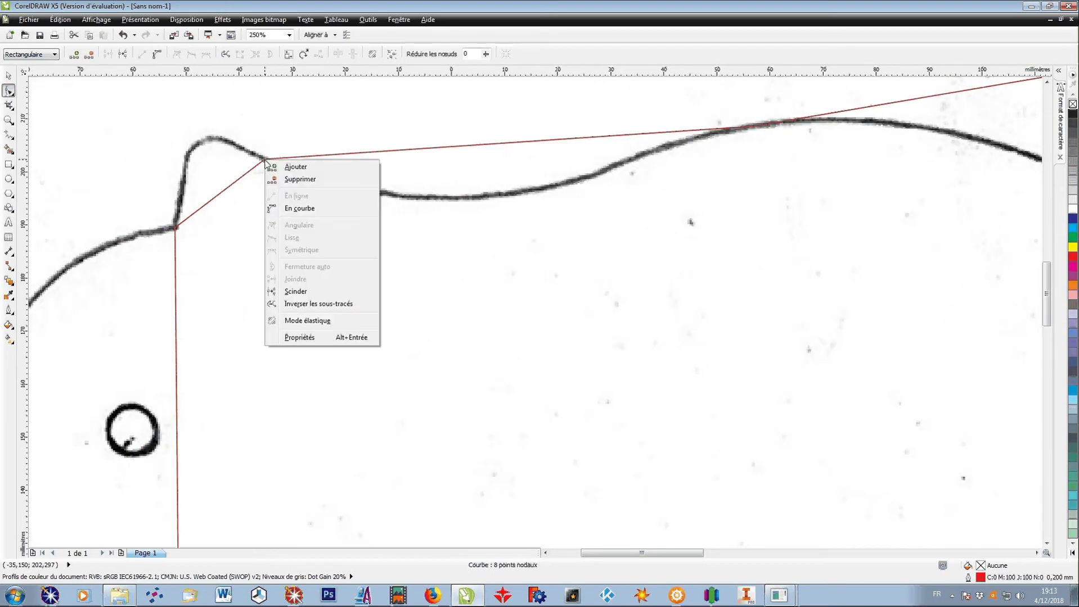
left_click(295, 209)
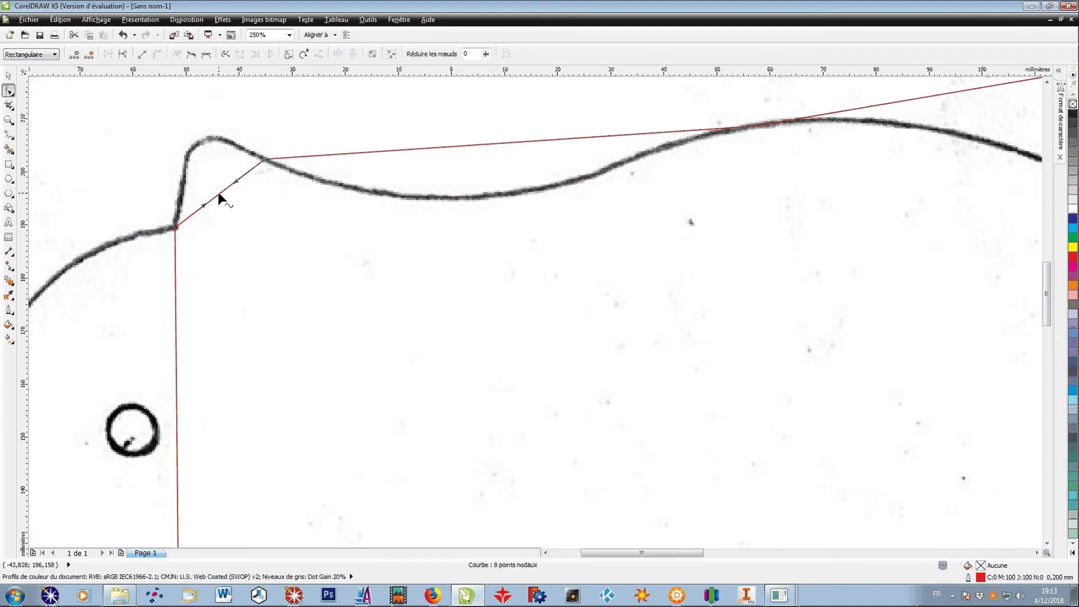
left_click_drag(219, 195, 202, 127)
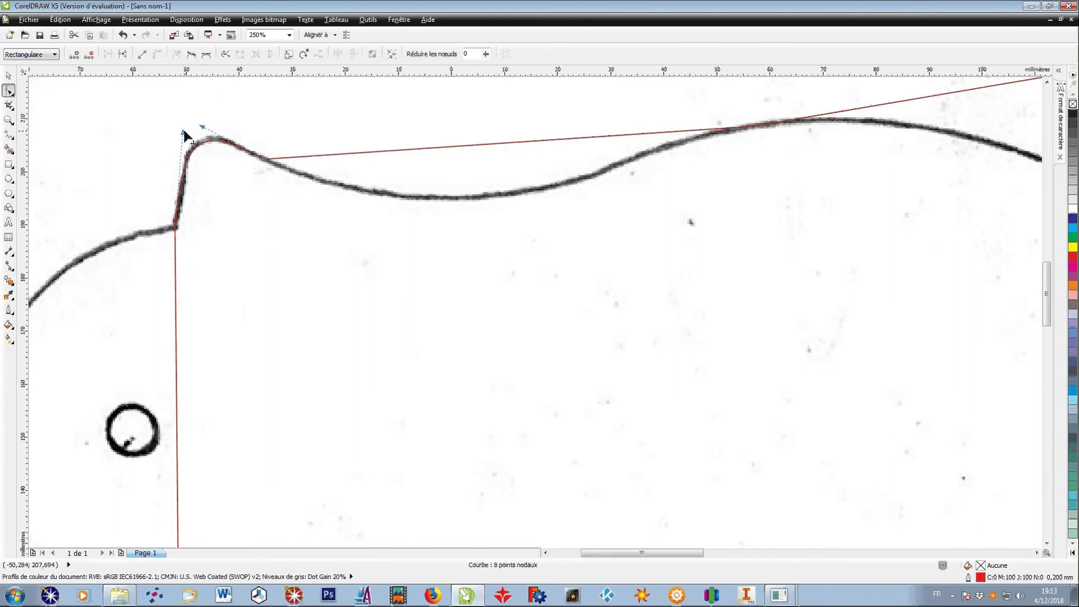
Step: Convert the segment between the two left notches to a curve and shape its handles along the sign's rounded left end
scroll(186, 137, "down", 2)
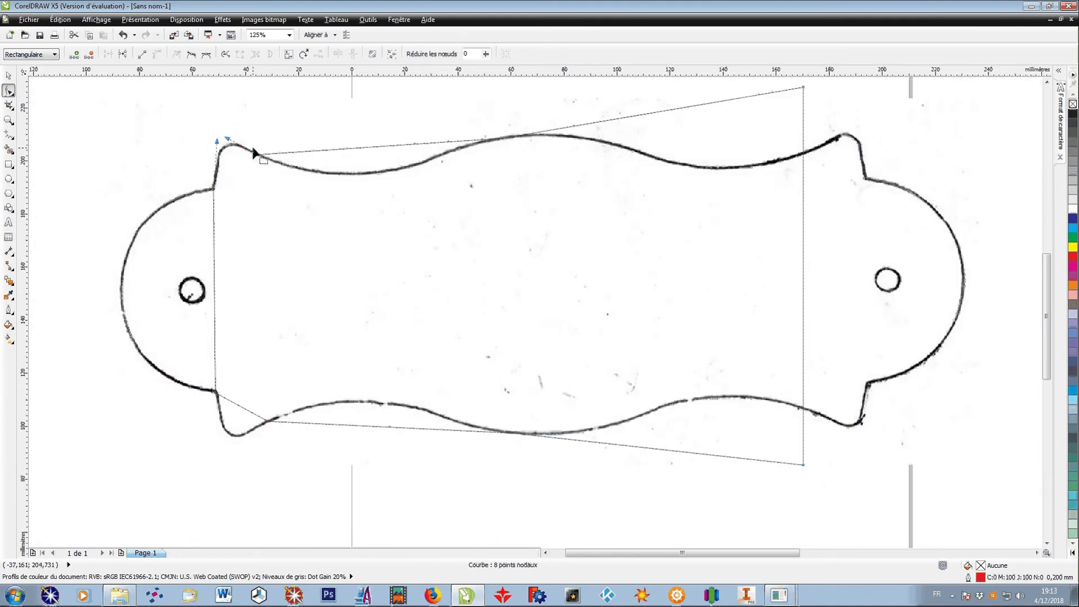
right_click(214, 189)
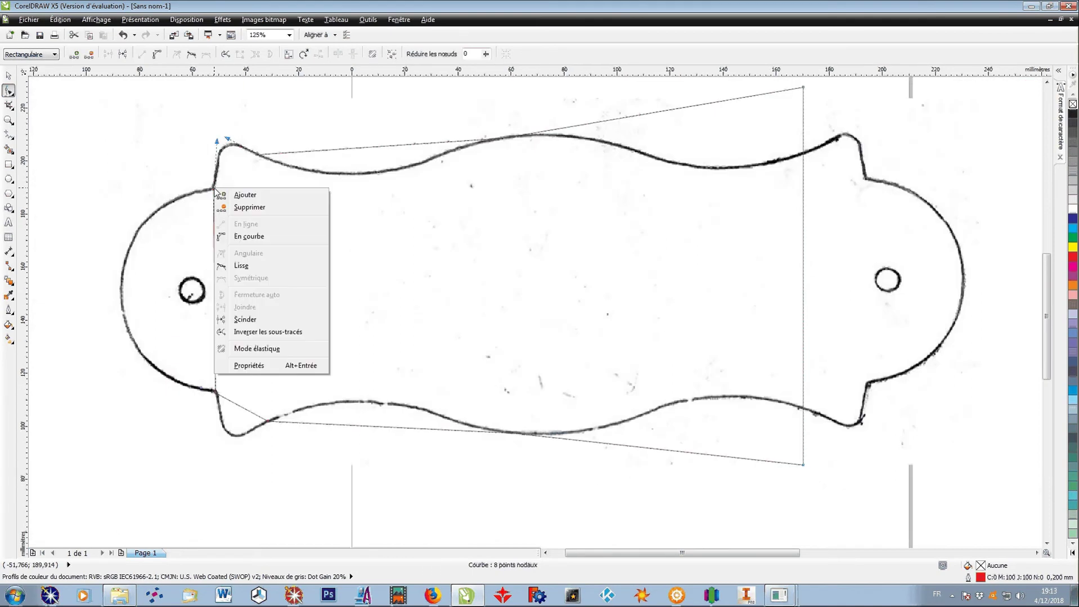
left_click(249, 236)
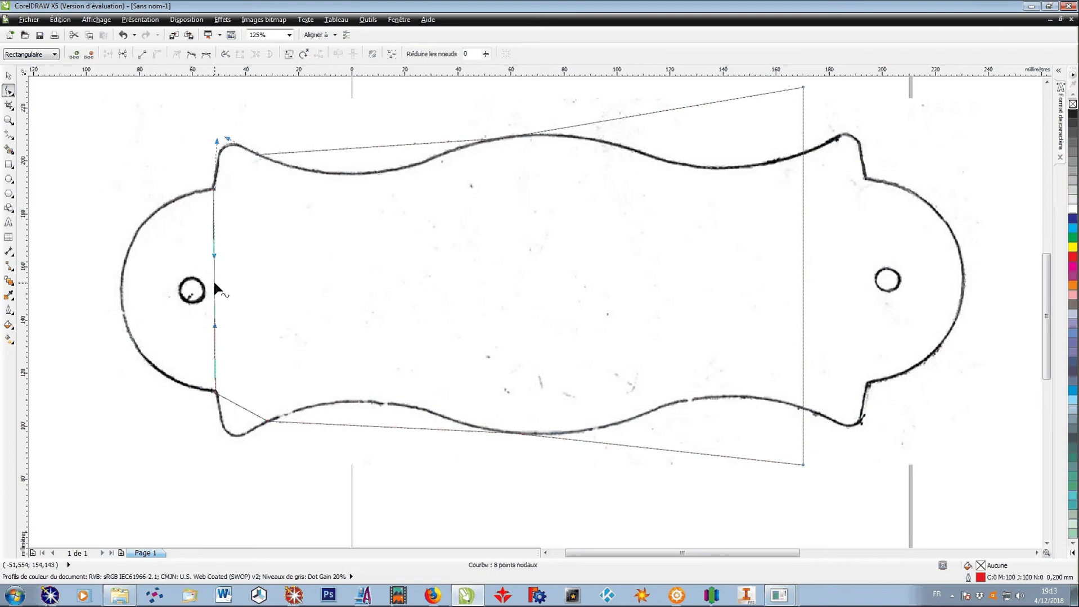
left_click_drag(215, 290, 121, 284)
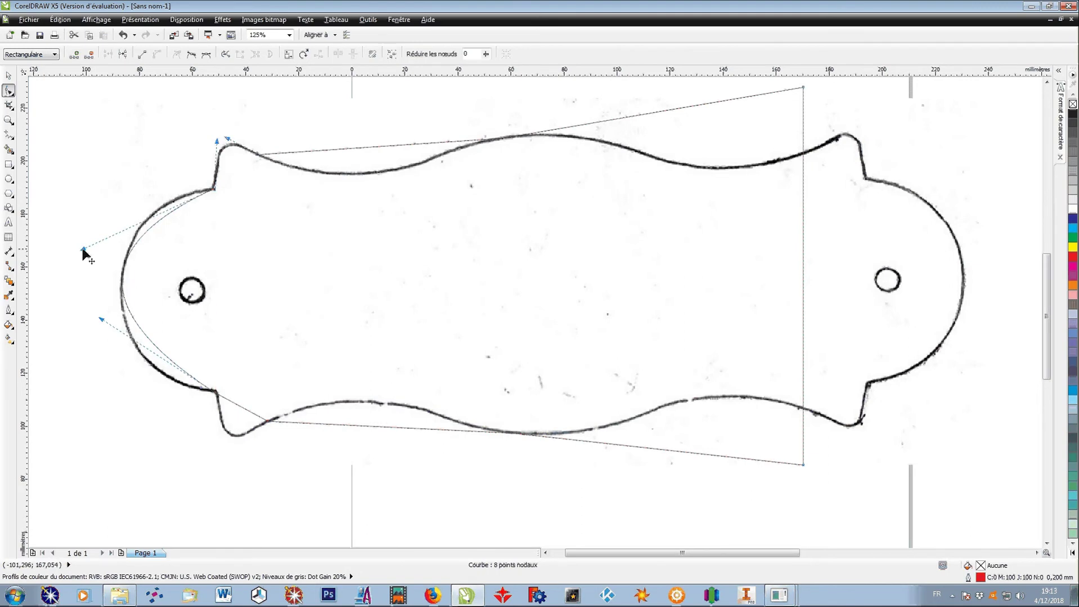
left_click_drag(83, 250, 94, 214)
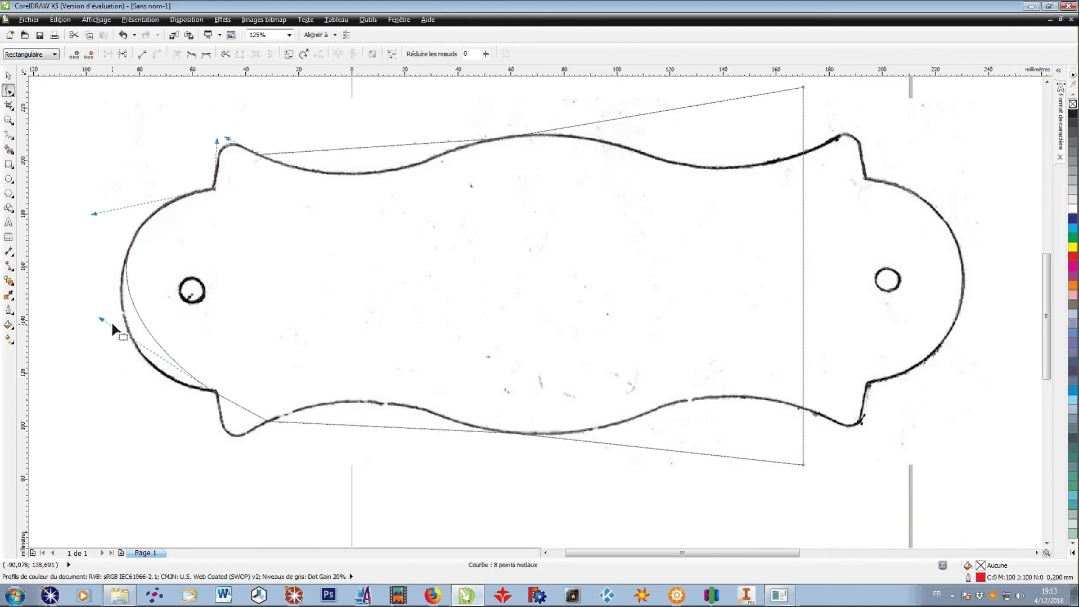
left_click_drag(100, 322, 85, 371)
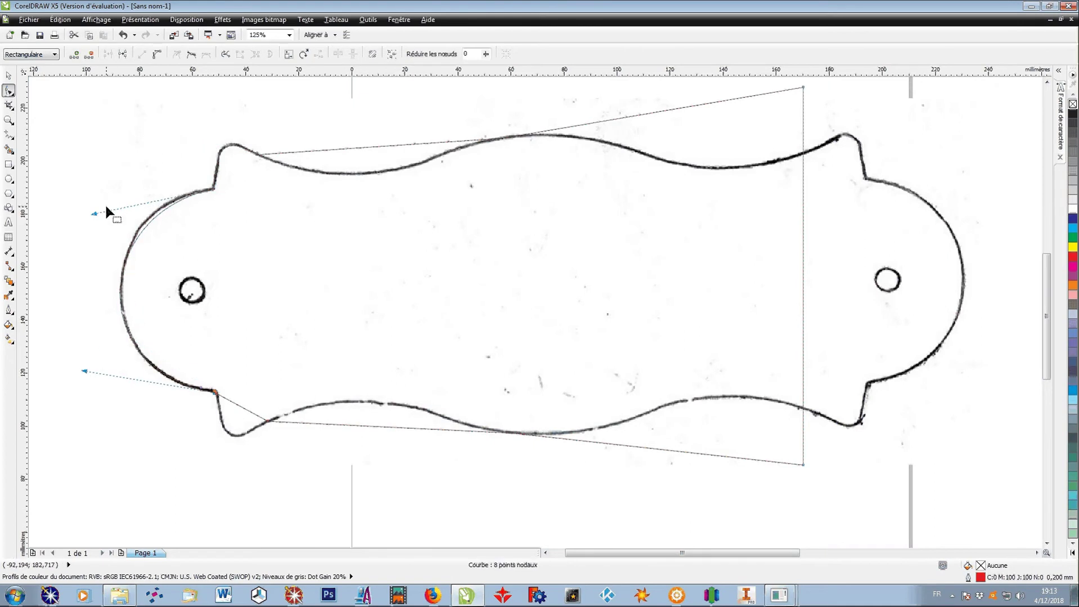
left_click_drag(95, 217, 63, 169)
scroll(118, 206, "up", 1)
scroll(97, 206, "up", 1)
scroll(90, 160, "down", 2)
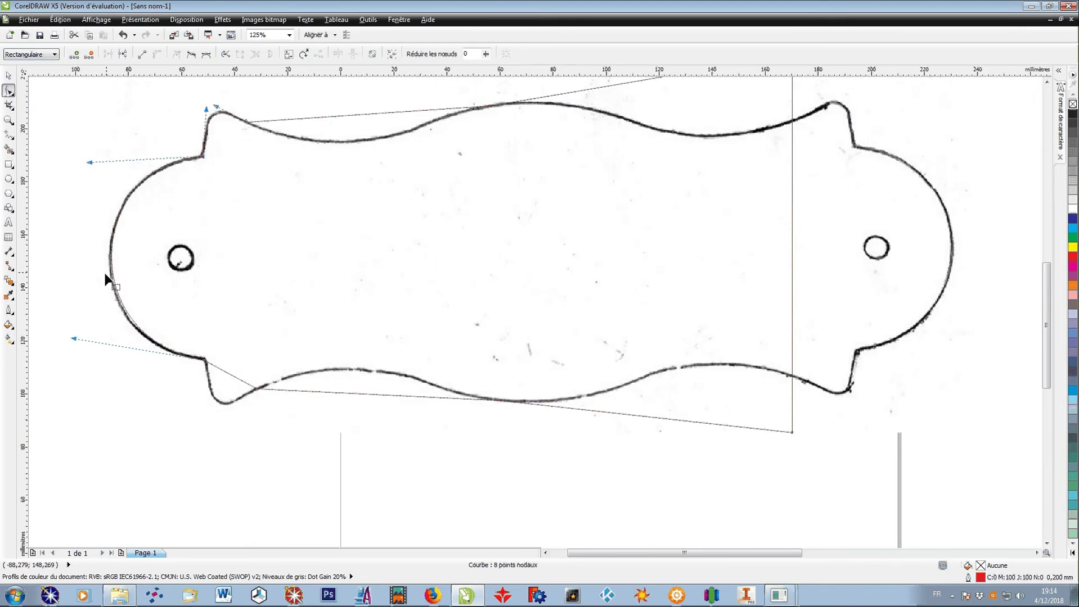
left_click_drag(74, 341, 73, 344)
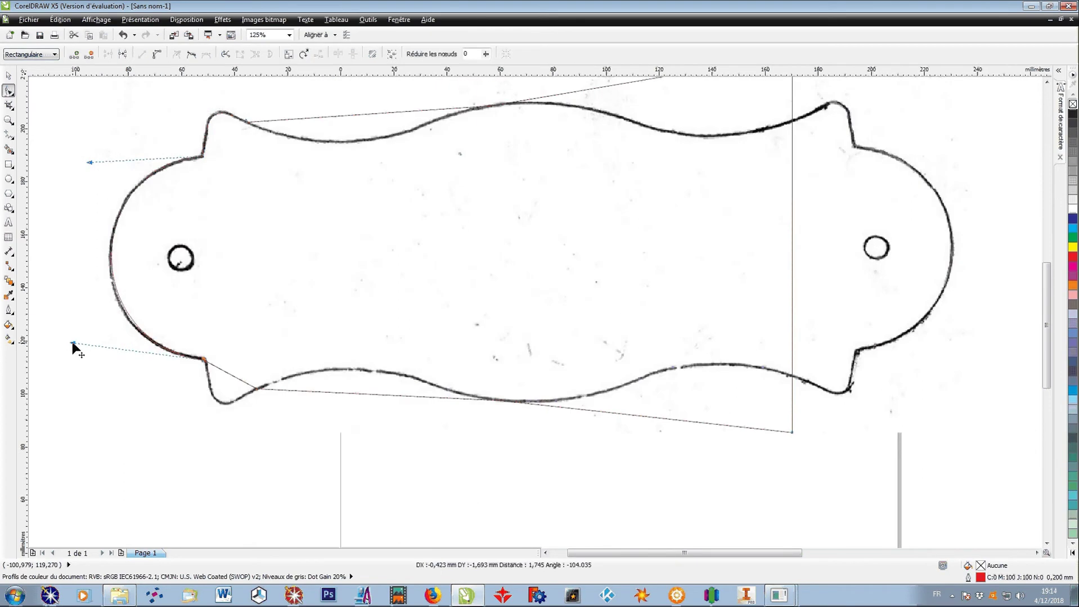
Step: Draw an ellipse outside the sign's left end and set its width and height to 8 mm
left_click(9, 178)
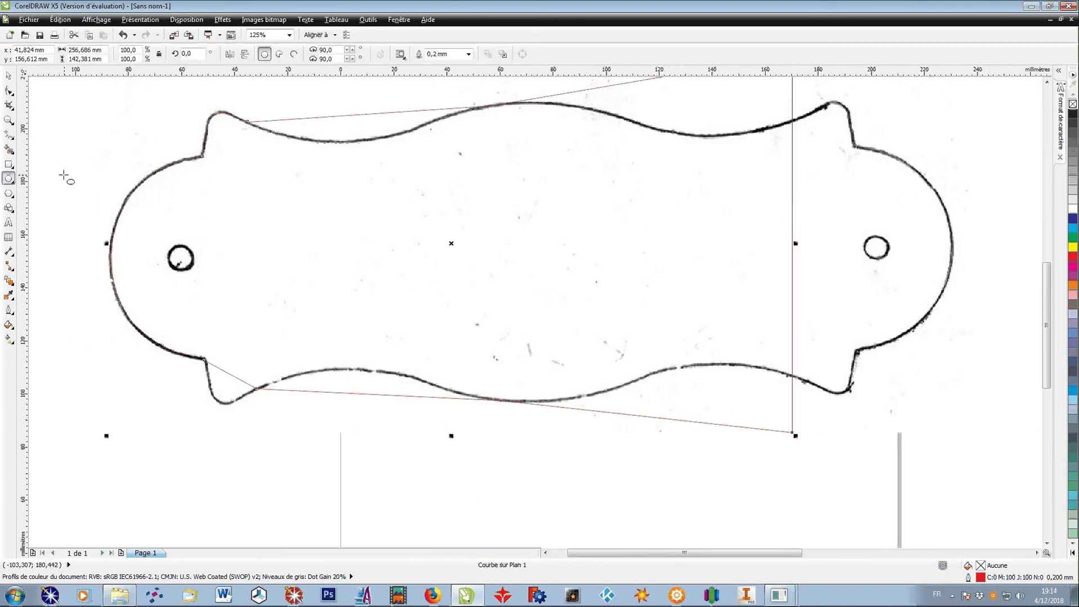
left_click_drag(55, 160, 85, 231)
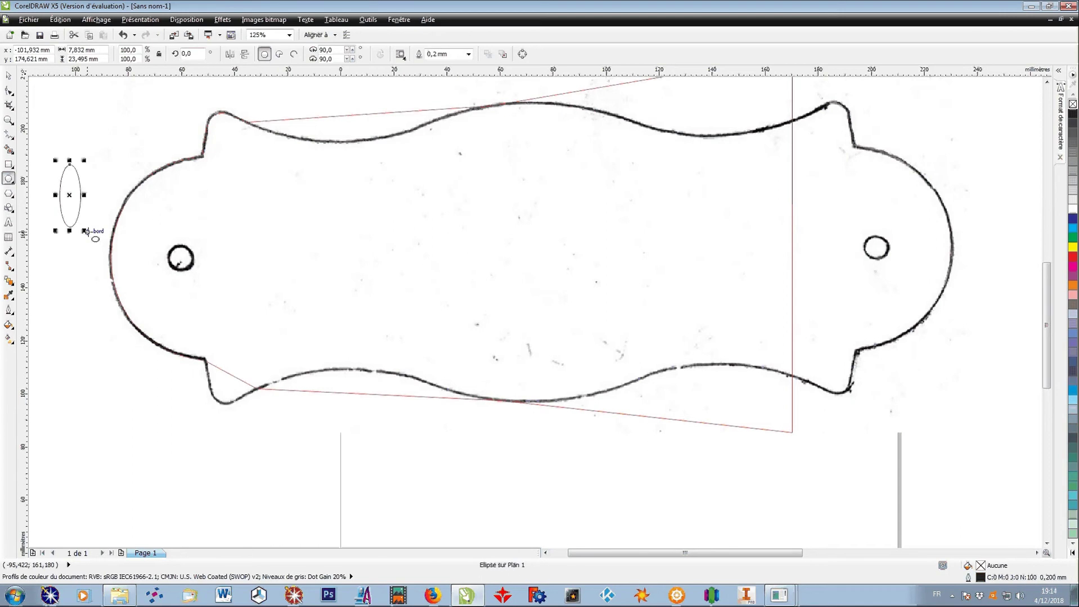
left_click(83, 49)
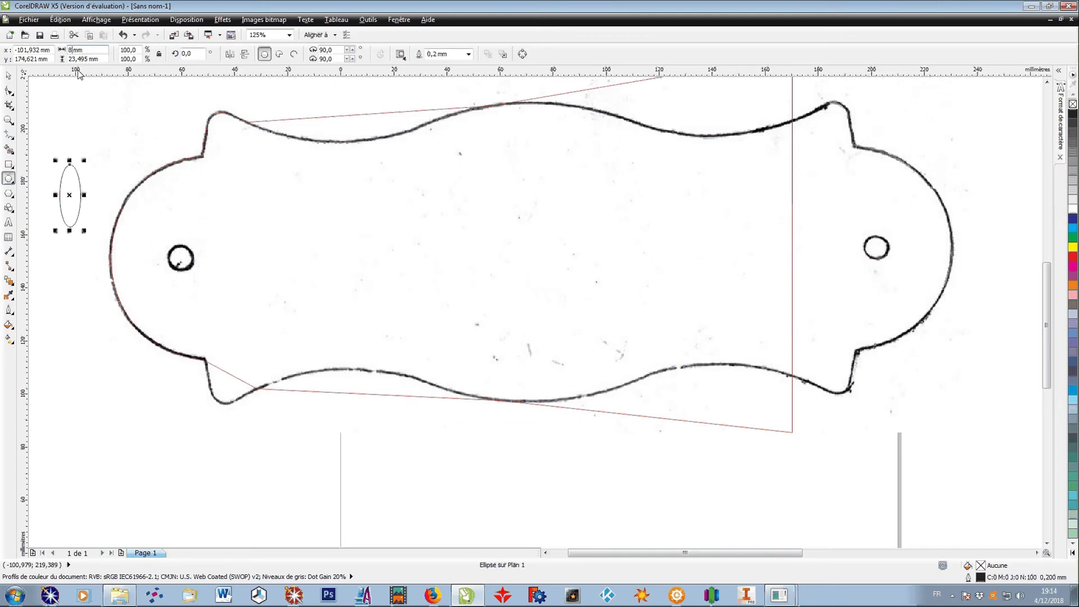
type("8")
left_click(70, 59)
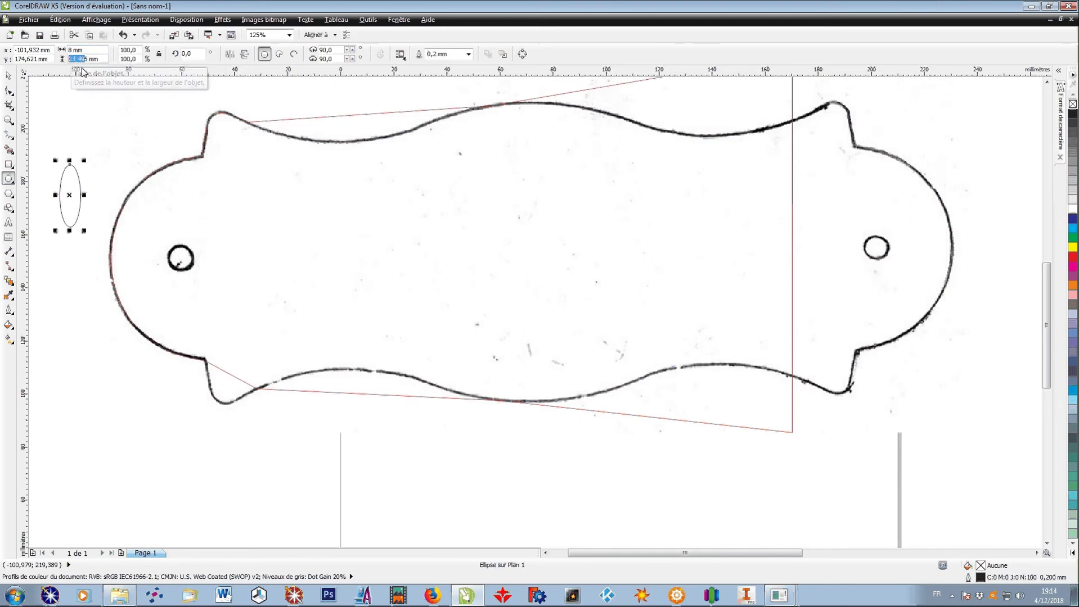
type("8")
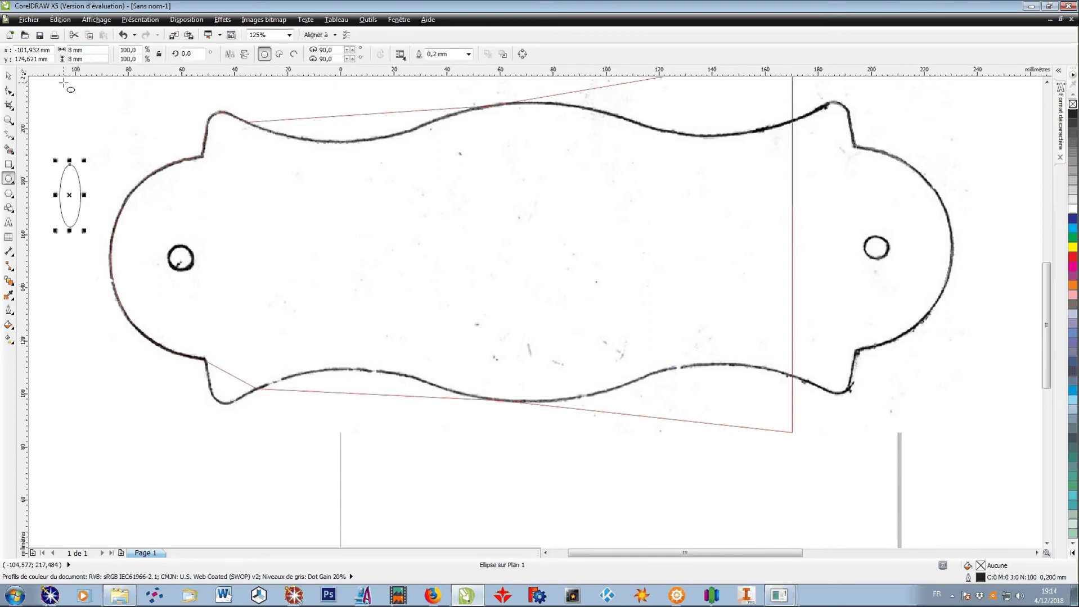
key("Return")
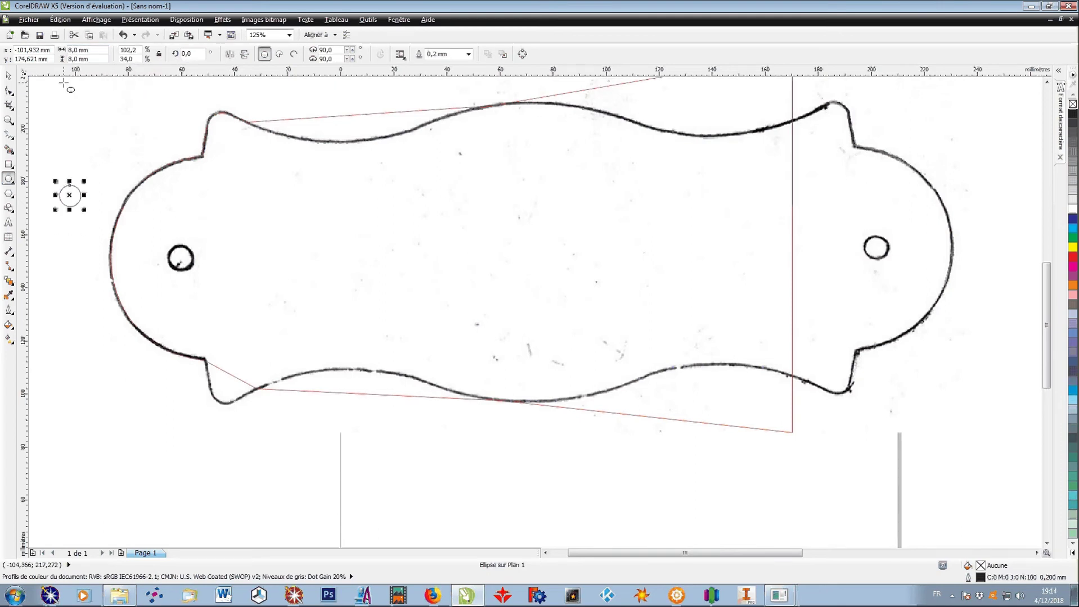
Step: Set the circle's outline colour to red in the outline pen settings
double_click(980, 577)
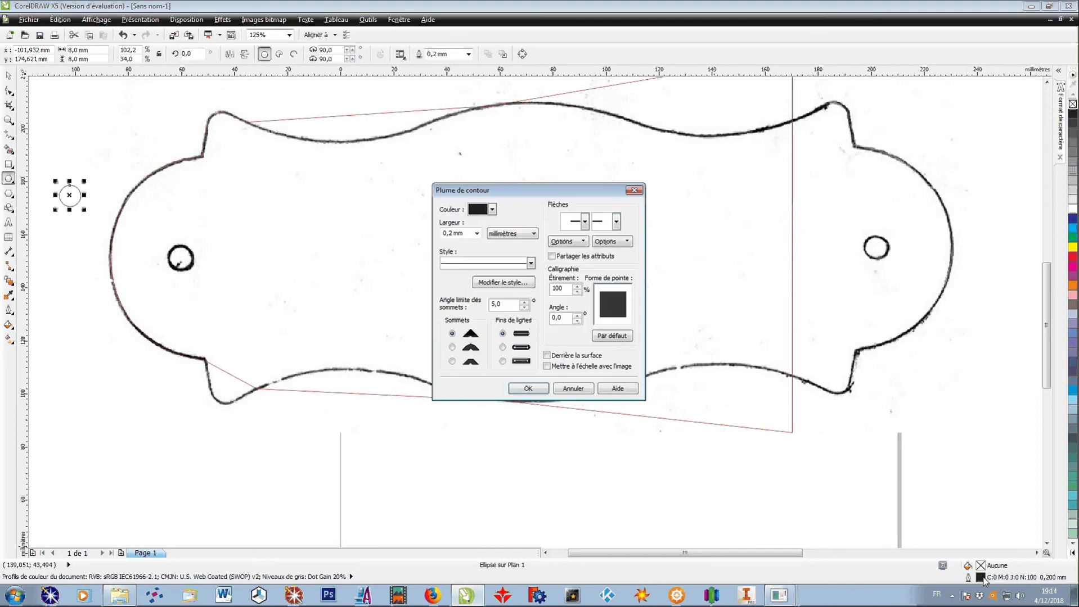
left_click(492, 209)
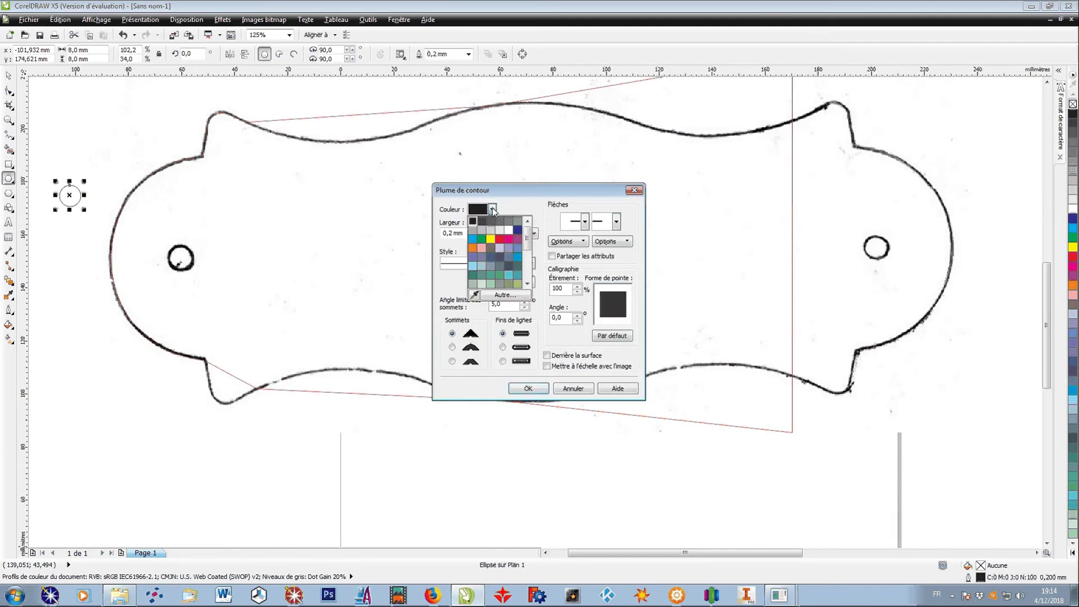
left_click(498, 240)
left_click(528, 388)
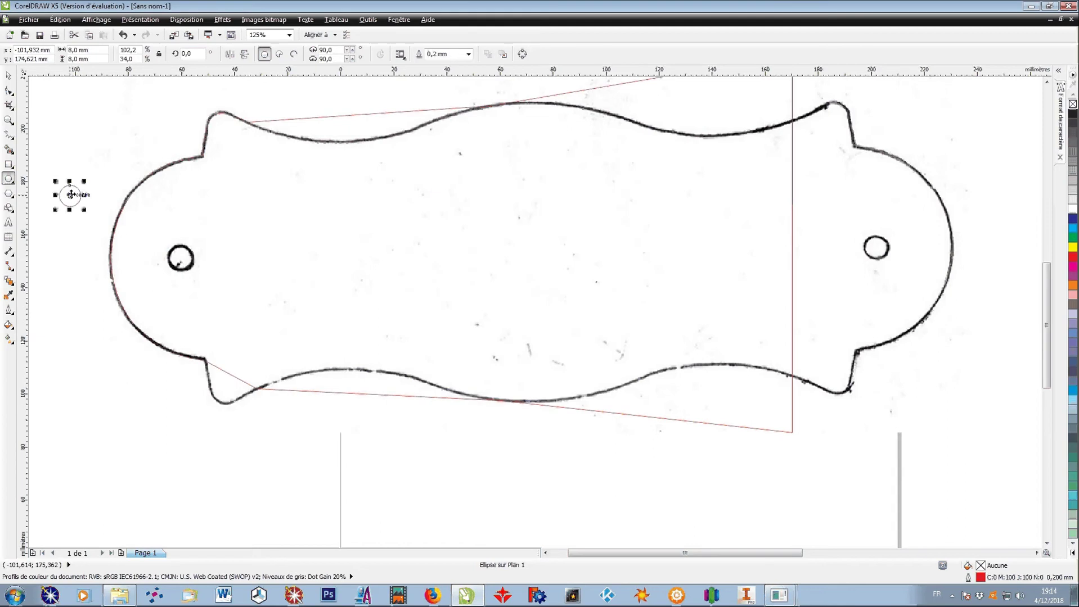
Step: Move the red circle onto the sign's left hole and check its fit against the scan
left_click_drag(69, 195, 180, 258)
scroll(180, 259, "up", 2)
scroll(191, 252, "up", 1)
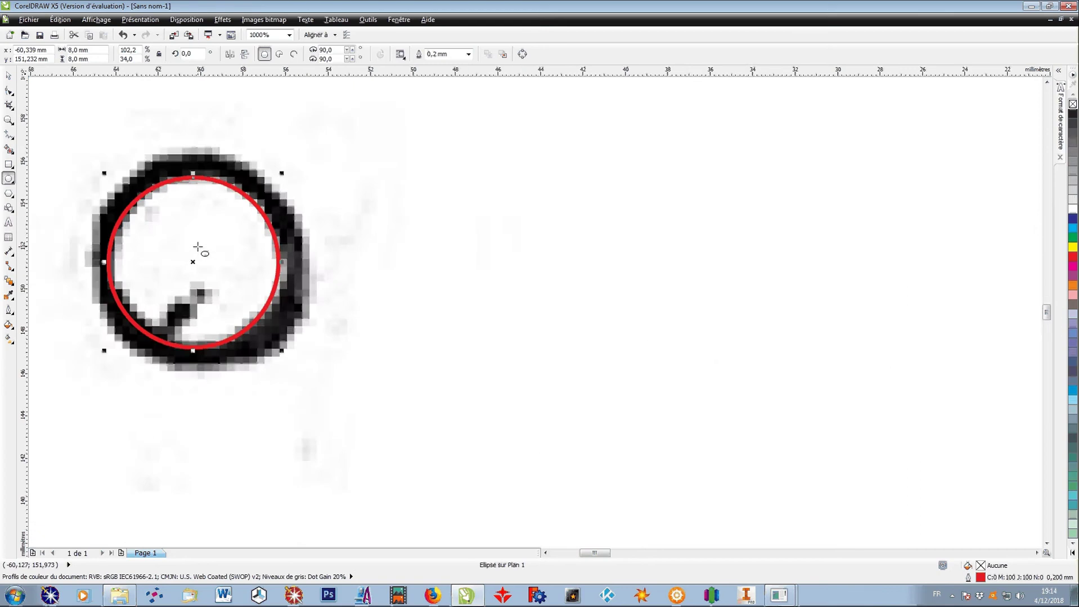
scroll(198, 248, "down", 3)
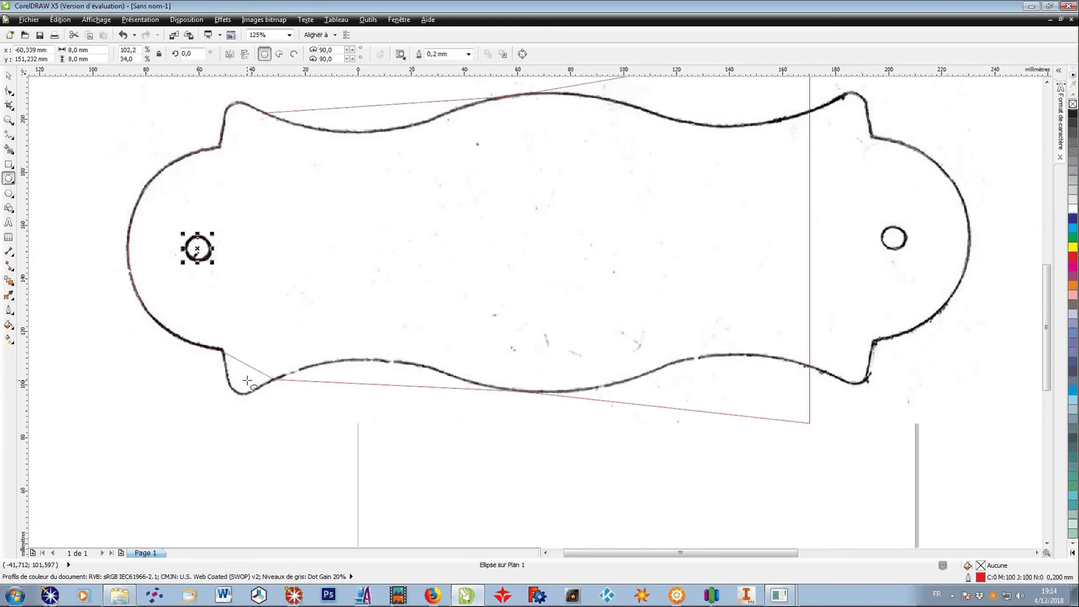
Step: Convert the straight segment at the sign's lower-left tip to a curve and bend it along the rounded tip
scroll(224, 331, "up", 1)
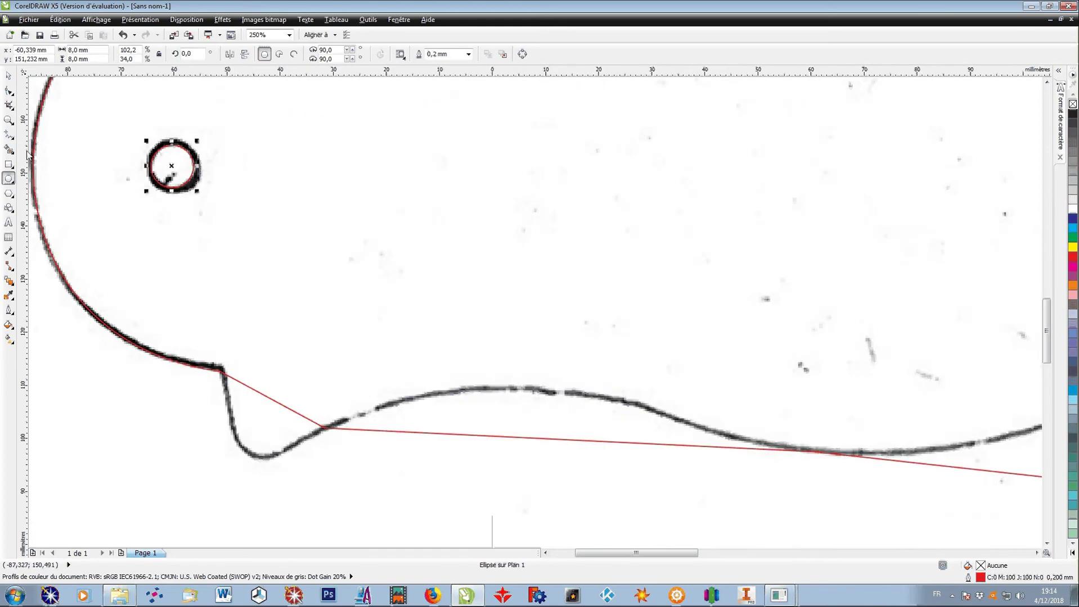
left_click(8, 91)
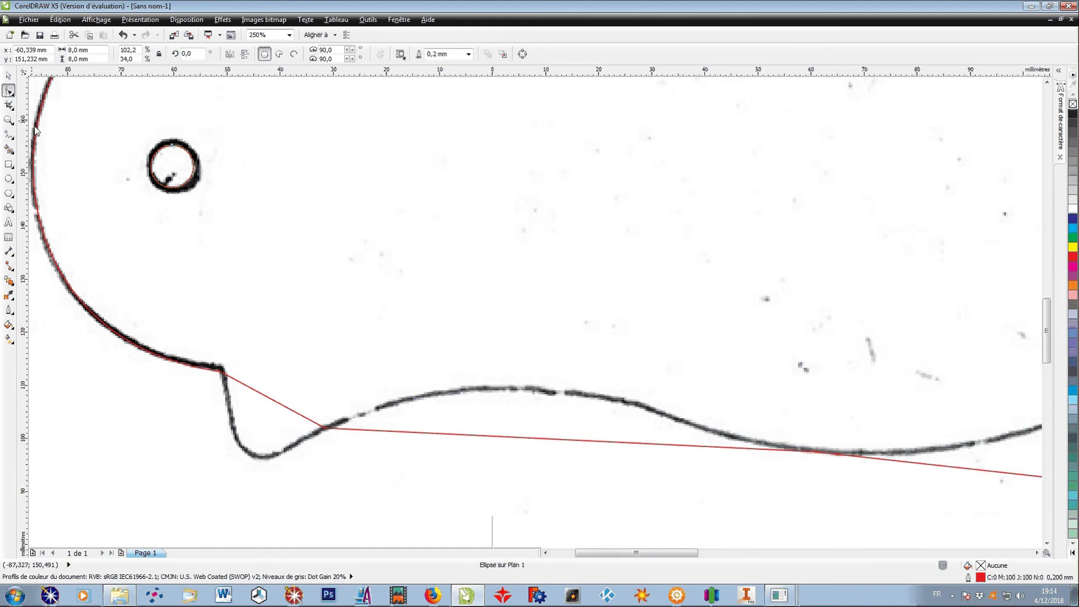
left_click(323, 429)
right_click(324, 428)
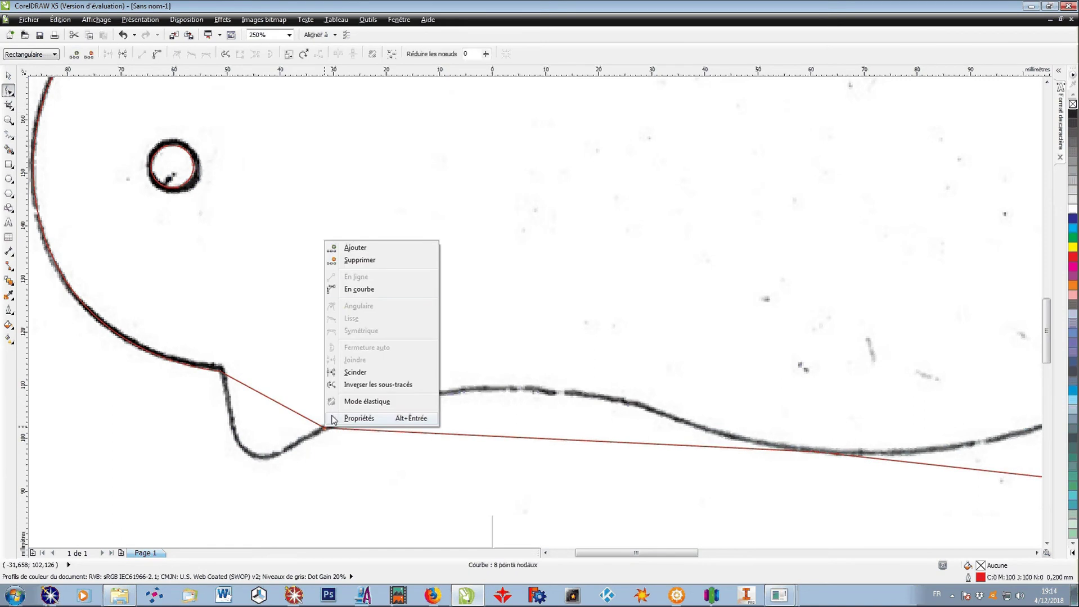
left_click(359, 289)
left_click(223, 373)
right_click(224, 373)
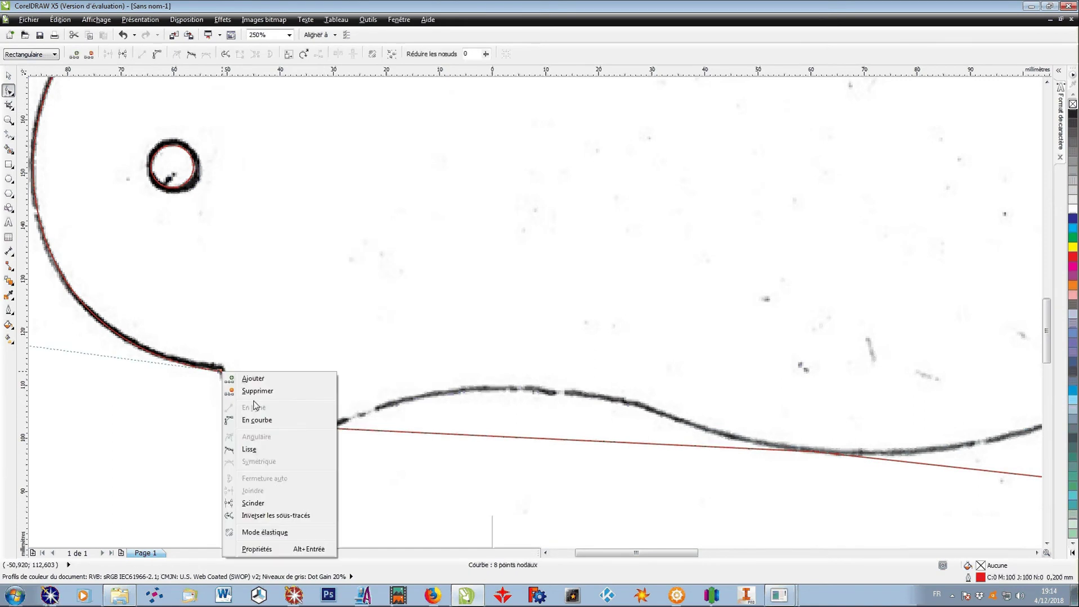
left_click(264, 421)
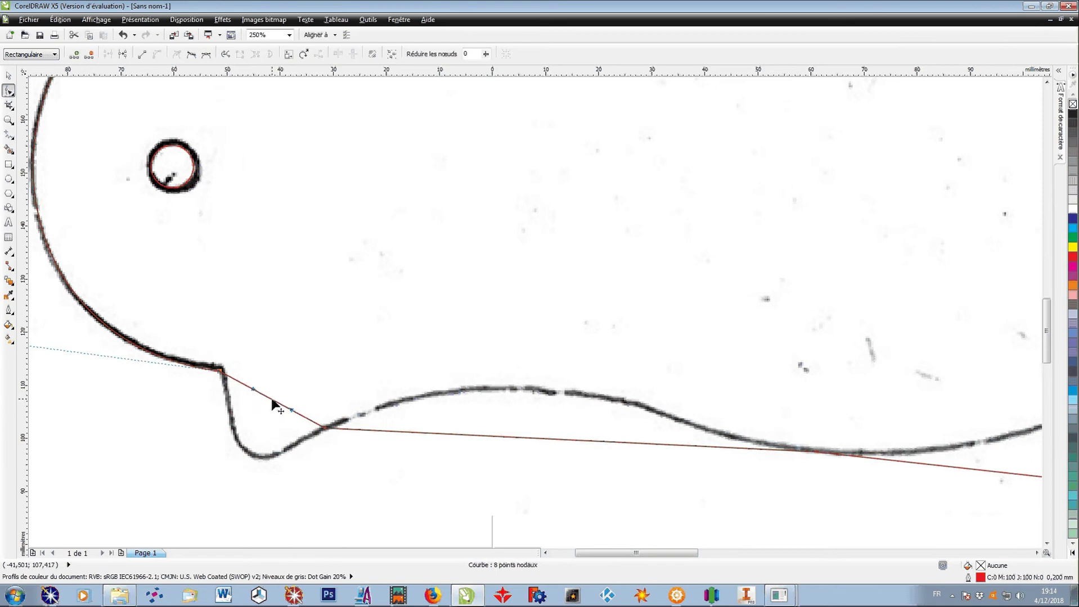
left_click_drag(271, 402, 256, 459)
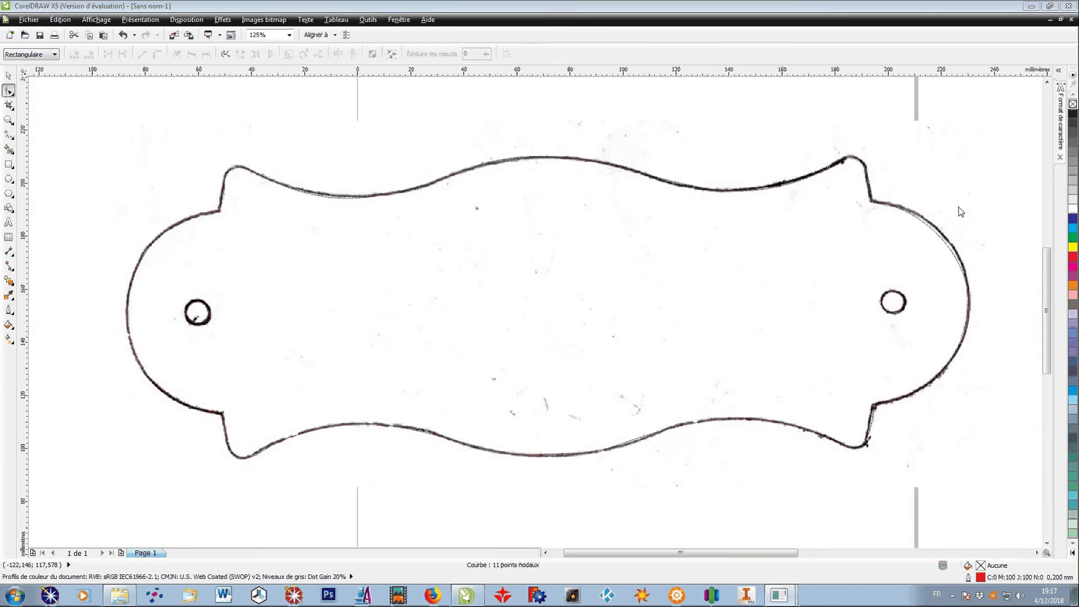
Step: Adjust the curve handle at the upper-right notch so the upper part of the right end follows the scanned contour
left_click(875, 205)
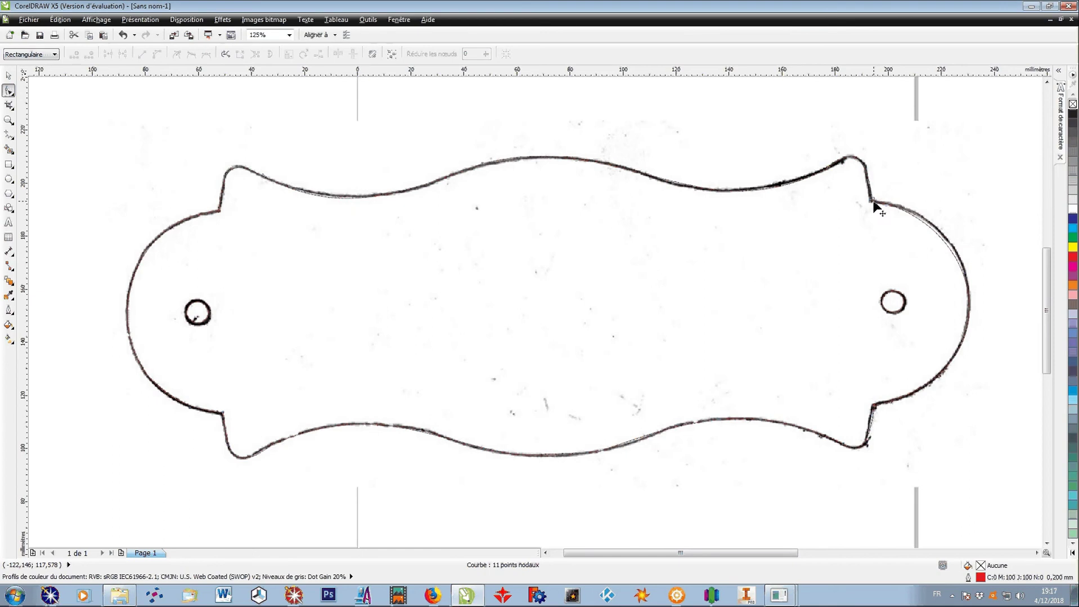
scroll(947, 244, "up", 2)
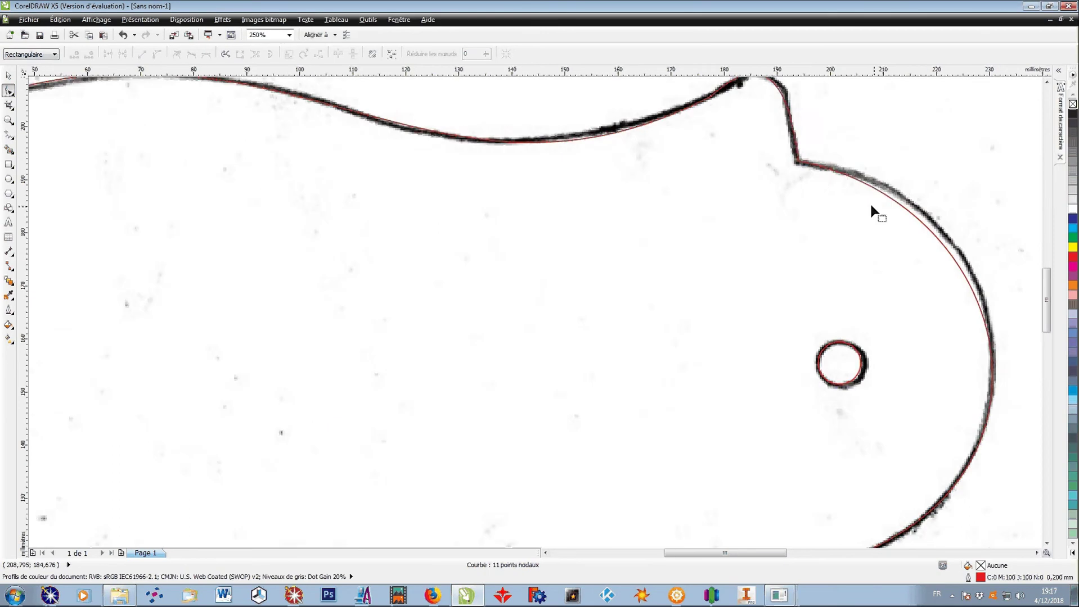
left_click(799, 167)
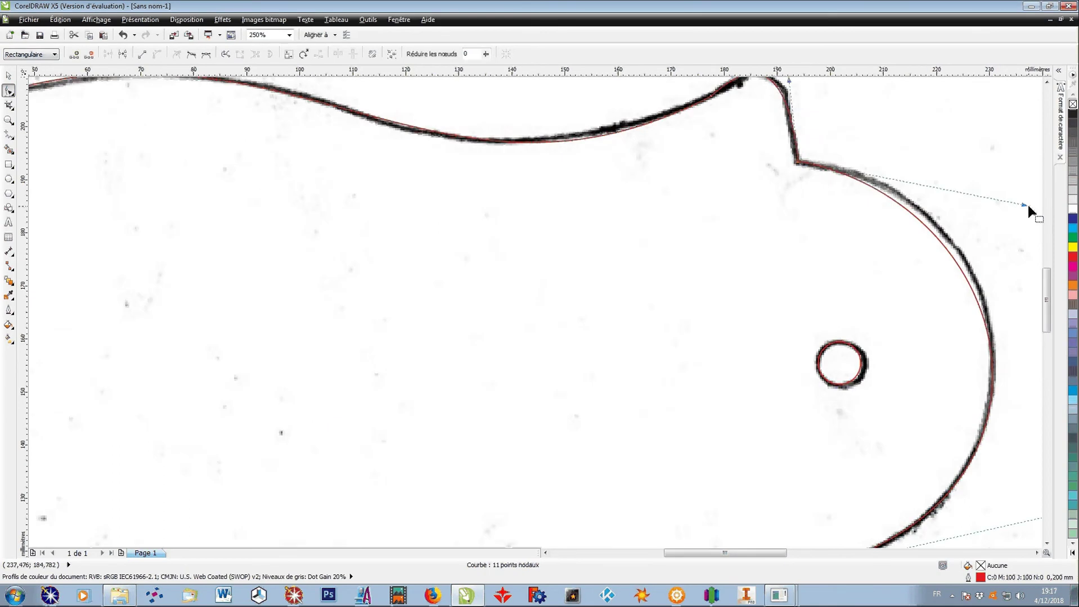
left_click_drag(1023, 206, 1031, 194)
scroll(861, 178, "down", 2)
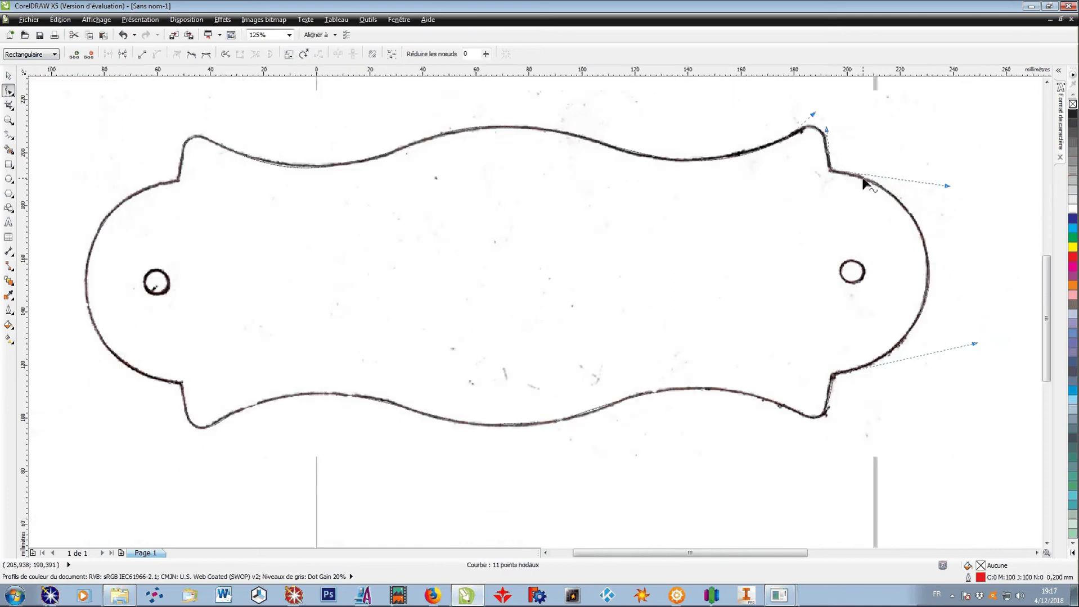
Step: Fine-tune the lower curve handle of the sign's rounded right end and finish node editing
scroll(867, 385, "up", 2)
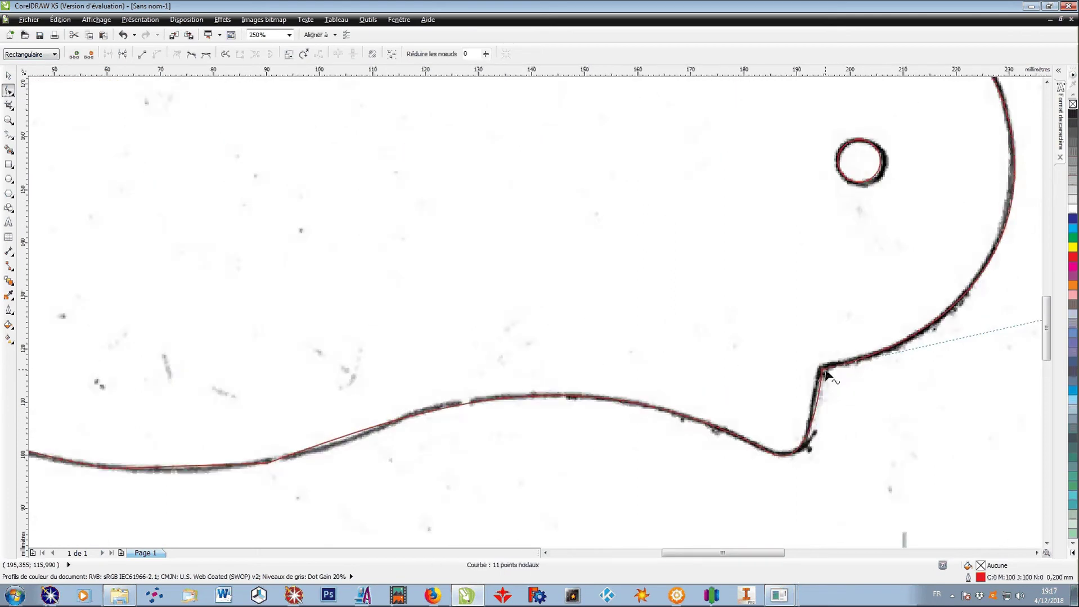
scroll(820, 373, "down", 2)
left_click_drag(990, 327, 985, 328)
left_click(9, 75)
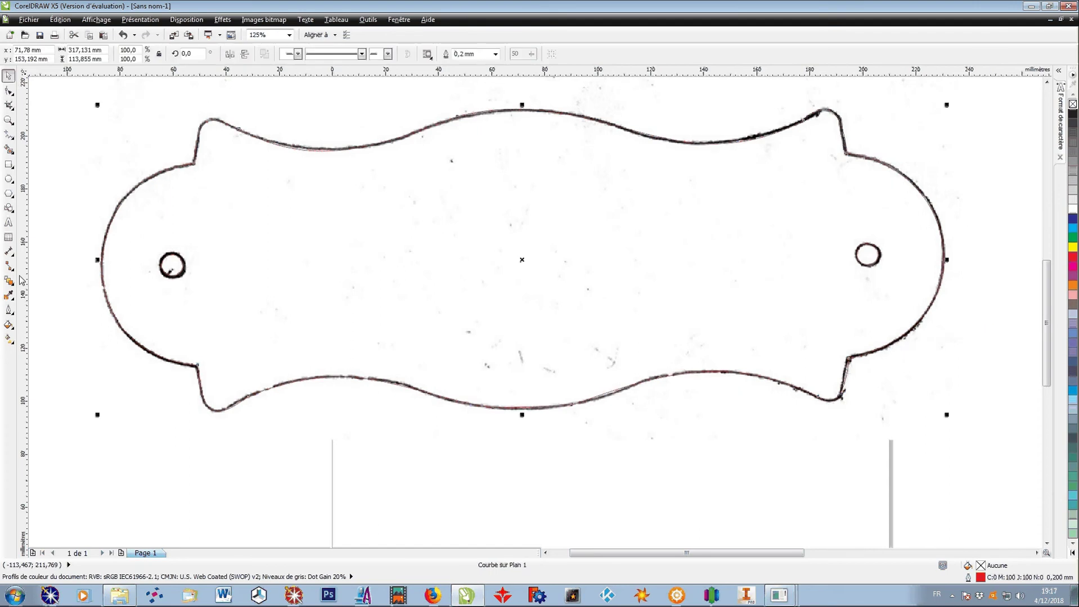
Step: Move the scan together with its red outline and two red circles off the page, just below the green traced outline
scroll(113, 342, "down", 2)
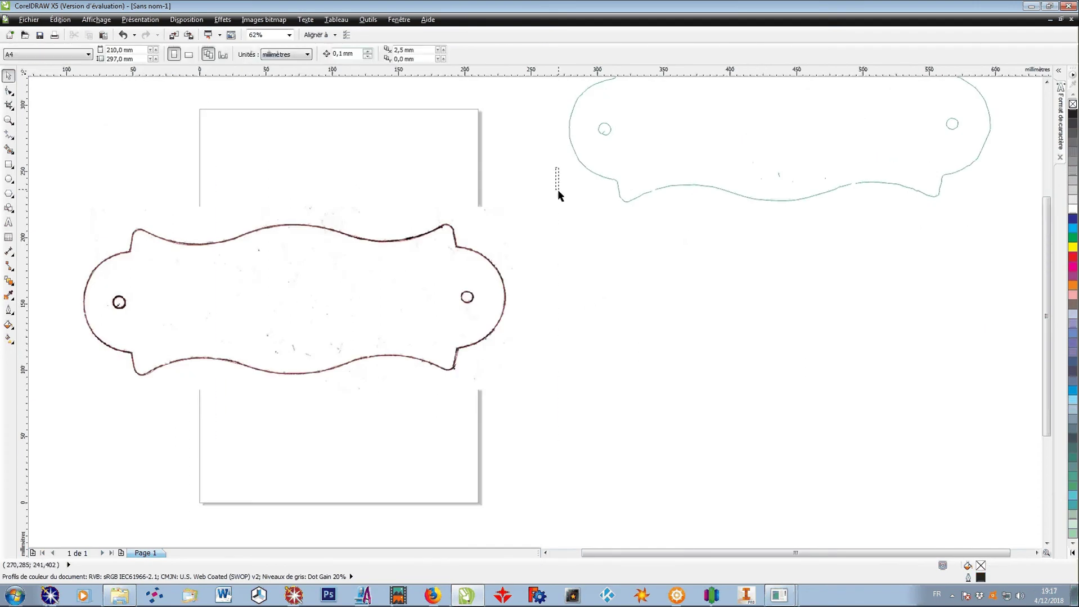
left_click_drag(556, 167, 62, 453)
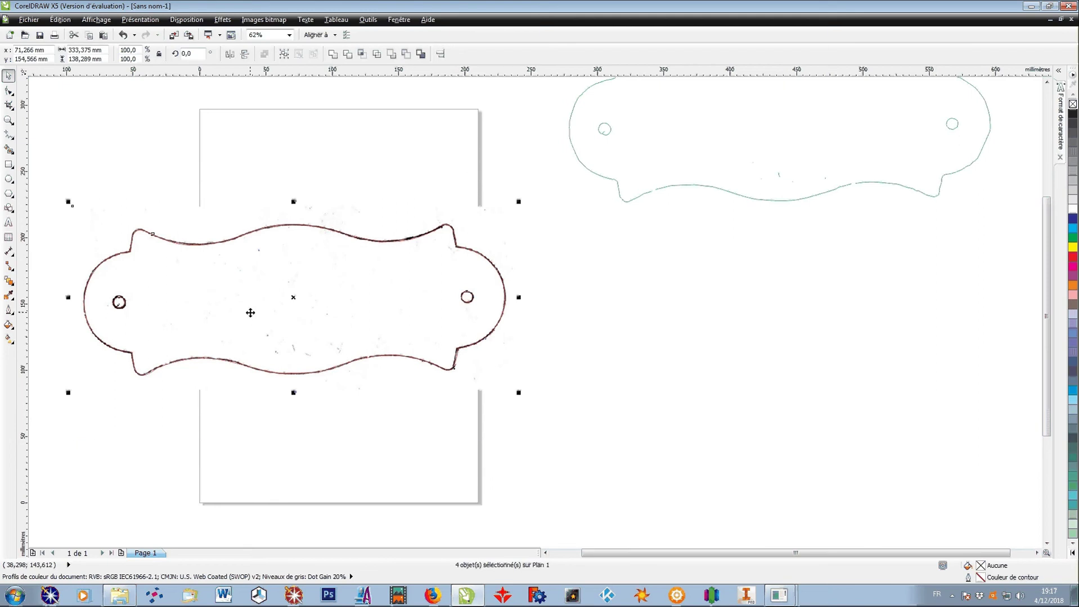
scroll(246, 314, "down", 1)
left_click_drag(279, 308, 519, 314)
right_click(518, 313)
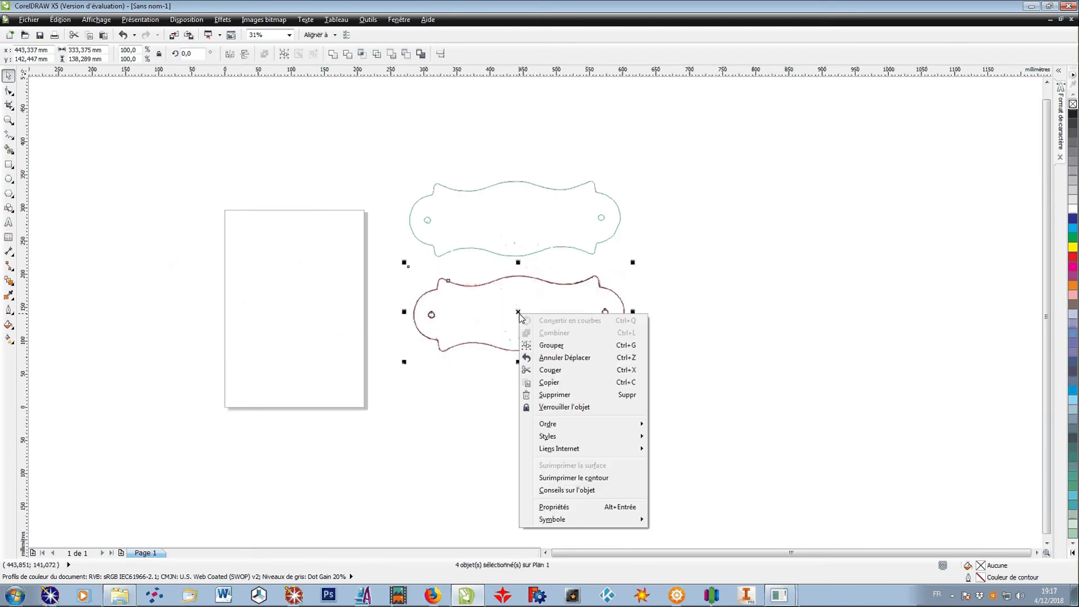
left_click(550, 346)
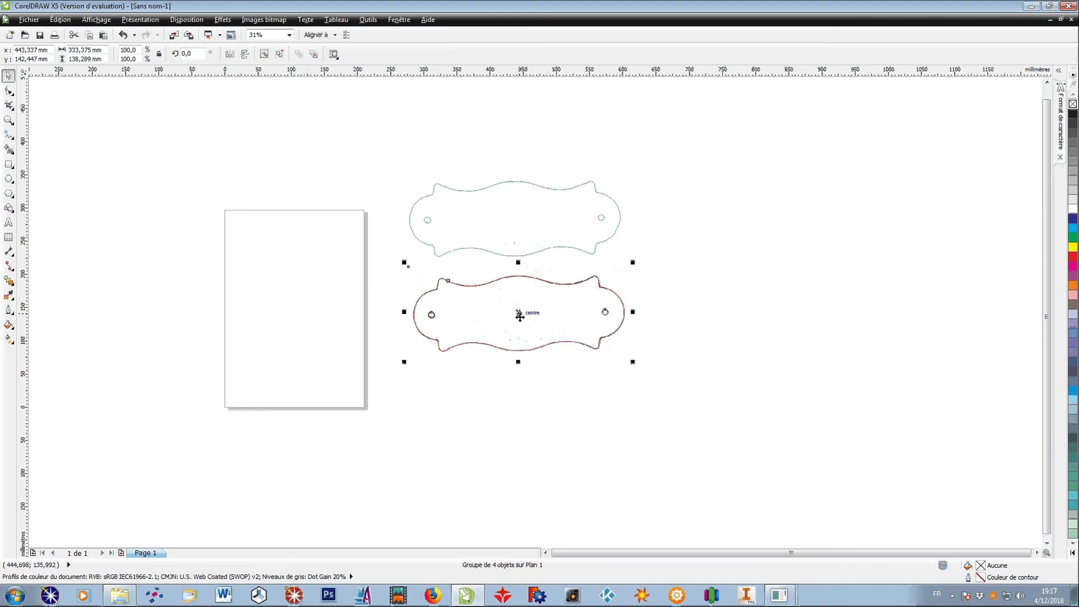
right_click(518, 315)
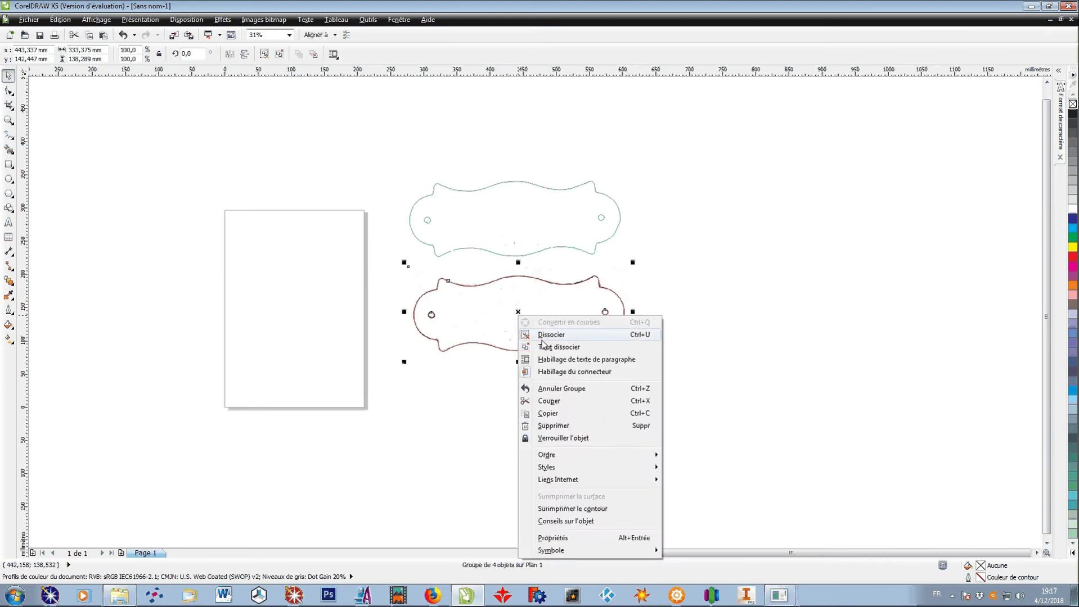
left_click(545, 344)
Step: Move the selected scan and its red contours further down, well clear of the green tracing
left_click_drag(519, 315, 519, 408)
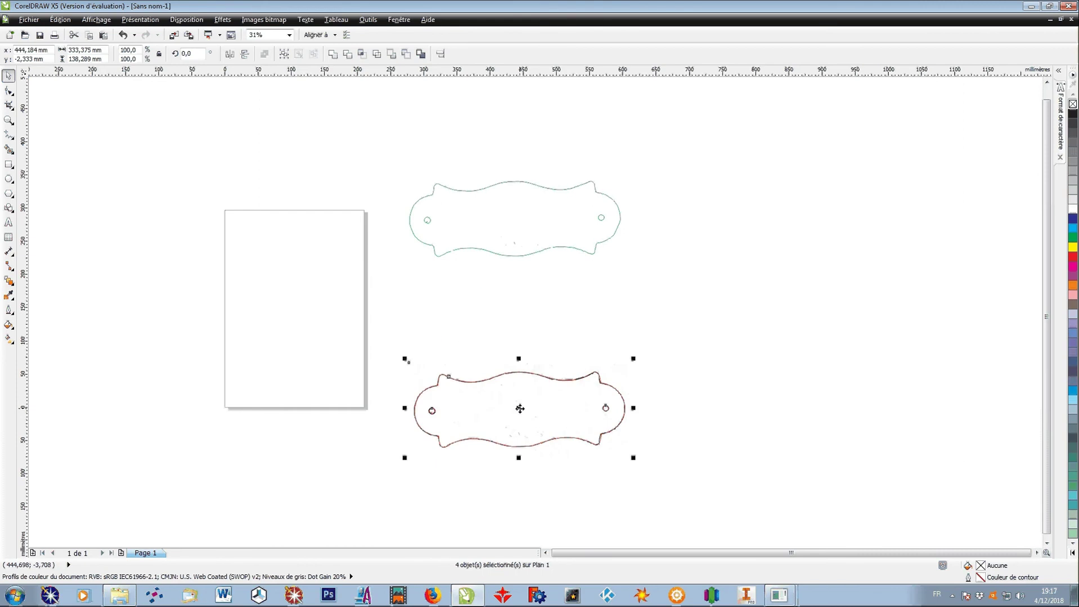
left_click(714, 409)
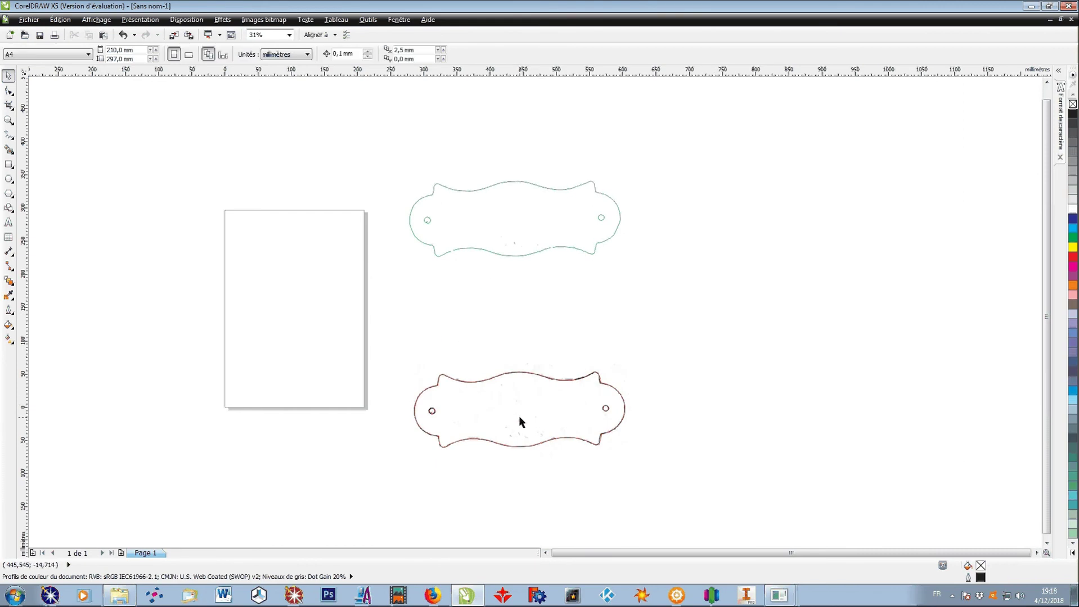
Step: Separate the red outline and its two red circles from the scan by moving them over the lower part of the page
left_click(519, 444)
left_click_drag(517, 410, 338, 339)
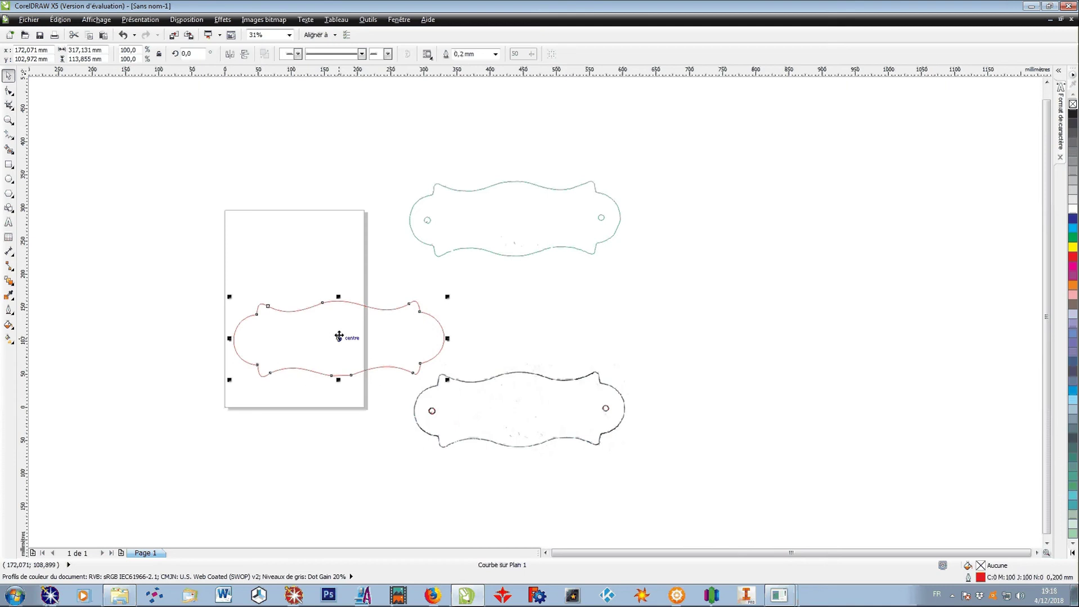
left_click_drag(656, 383, 380, 464)
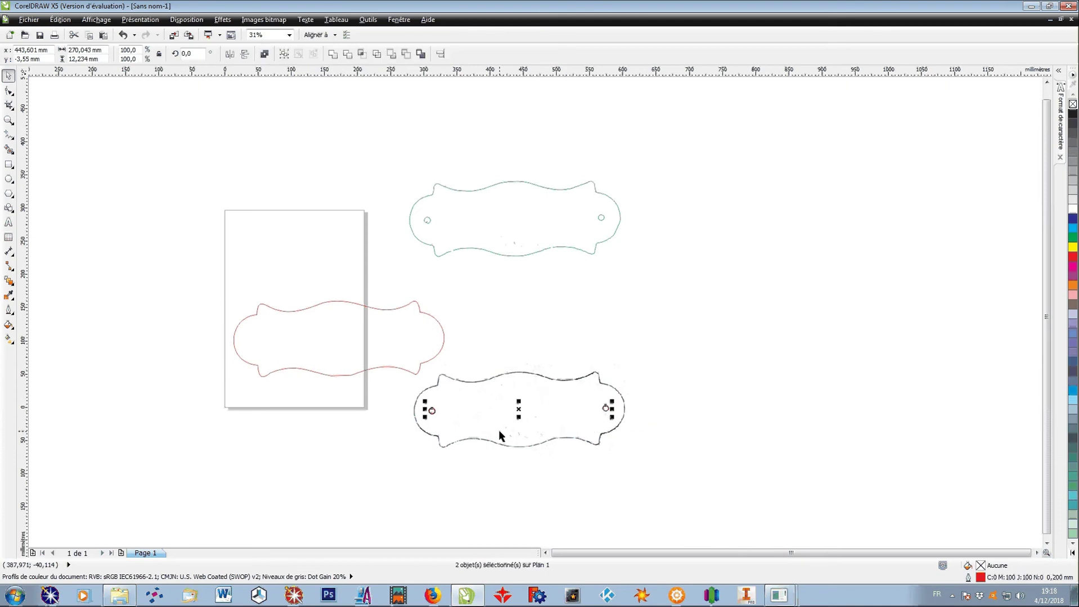
left_click_drag(518, 409, 339, 342)
left_click(354, 428)
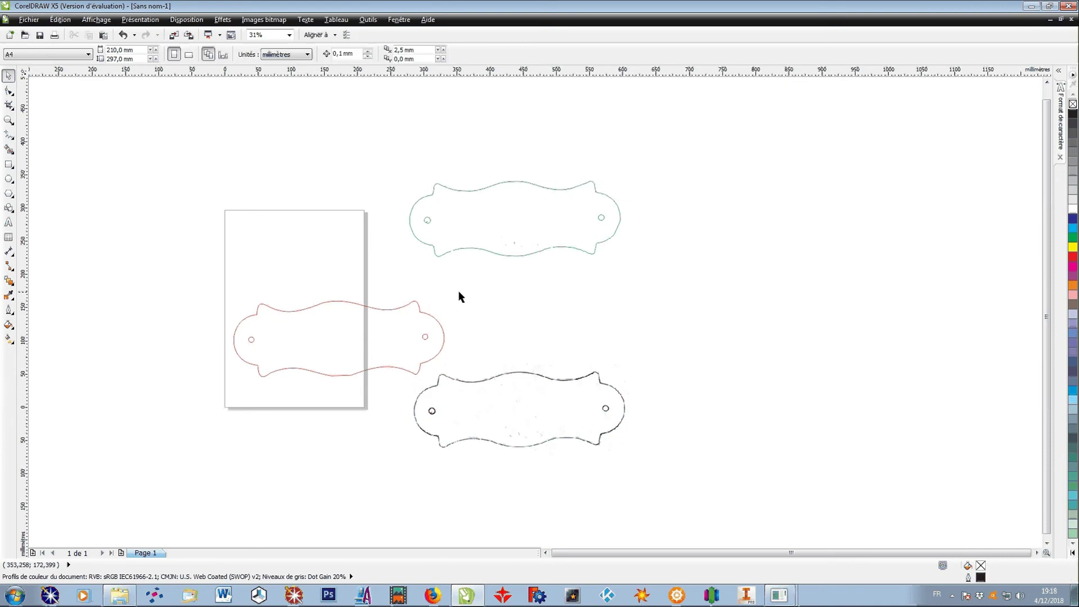
Step: Combine the red outline and its two circles into one curve and place it over the green traced outline
left_click_drag(457, 284, 190, 436)
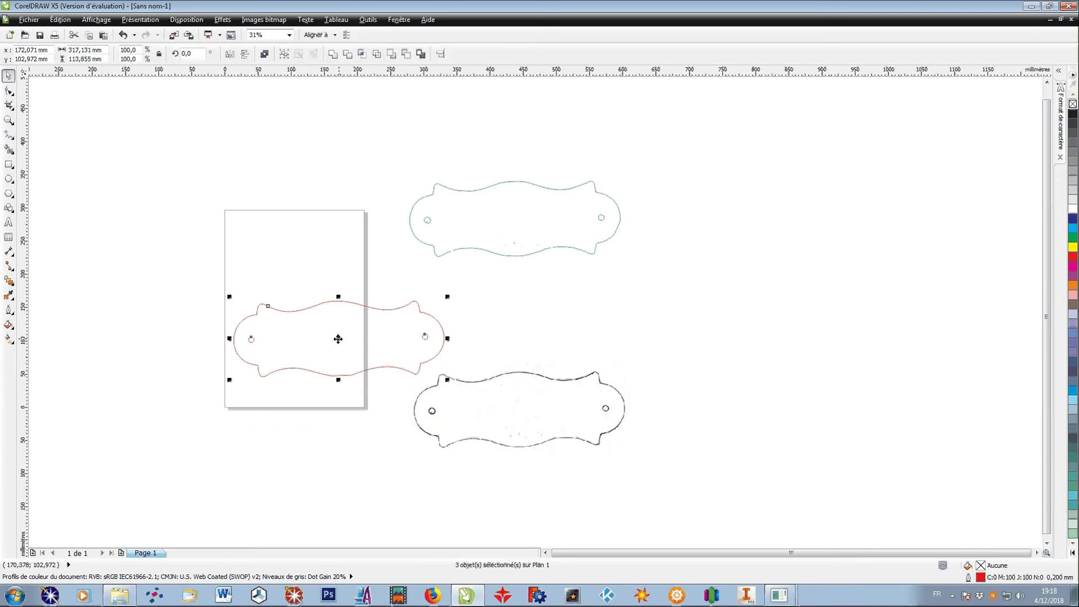
right_click(338, 339)
left_click(365, 357)
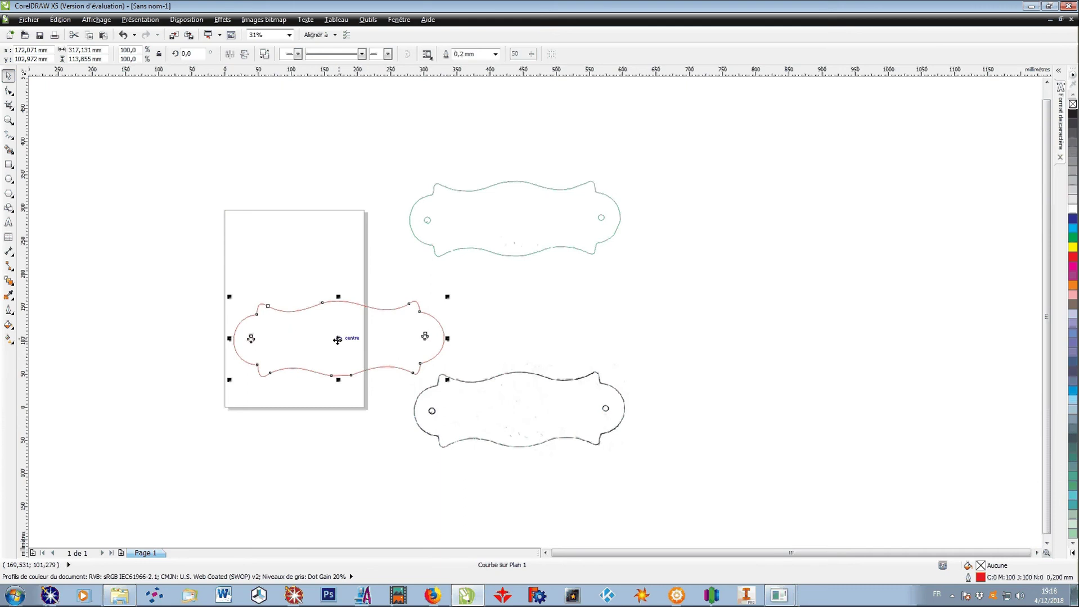
left_click_drag(337, 341, 515, 220)
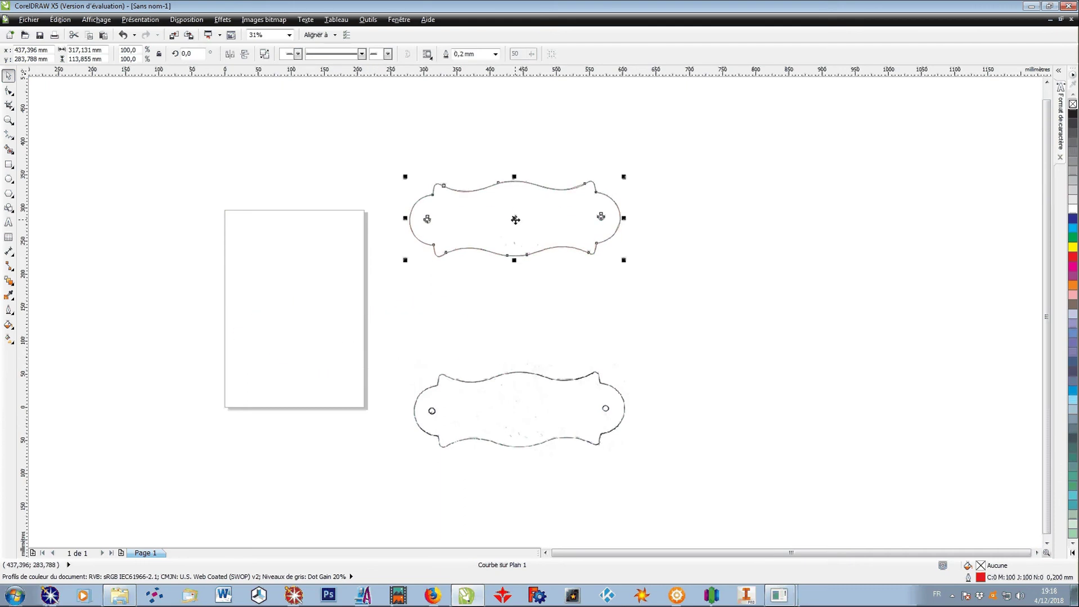
Step: Compare the red curve with the green tracing around the sign's left end, left hole and lower-left tip
scroll(477, 176, "up", 2)
scroll(464, 193, "up", 2)
scroll(261, 319, "up", 2)
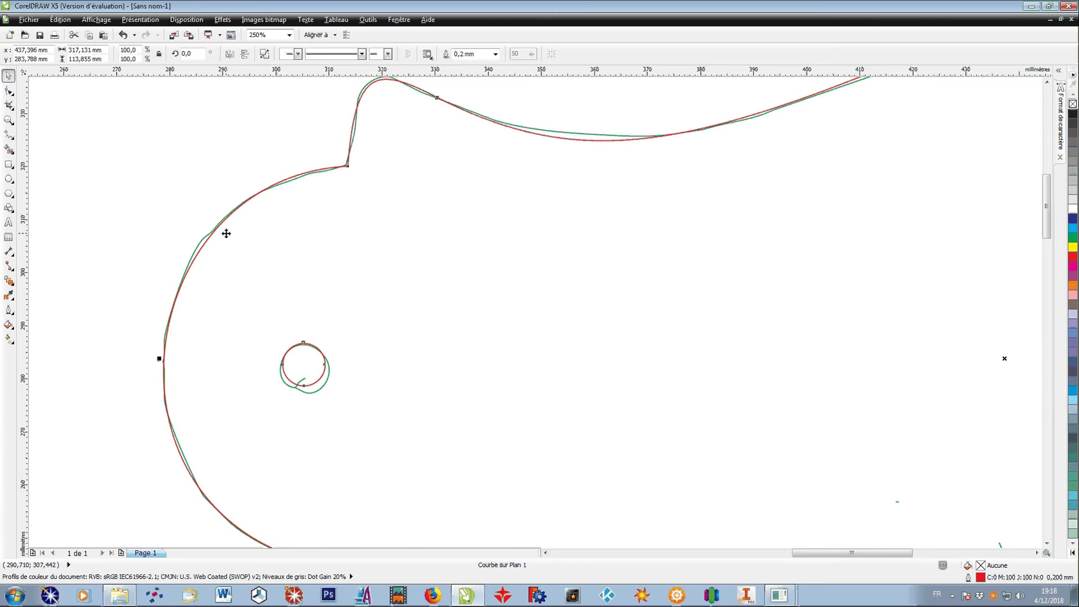
scroll(218, 232, "up", 2)
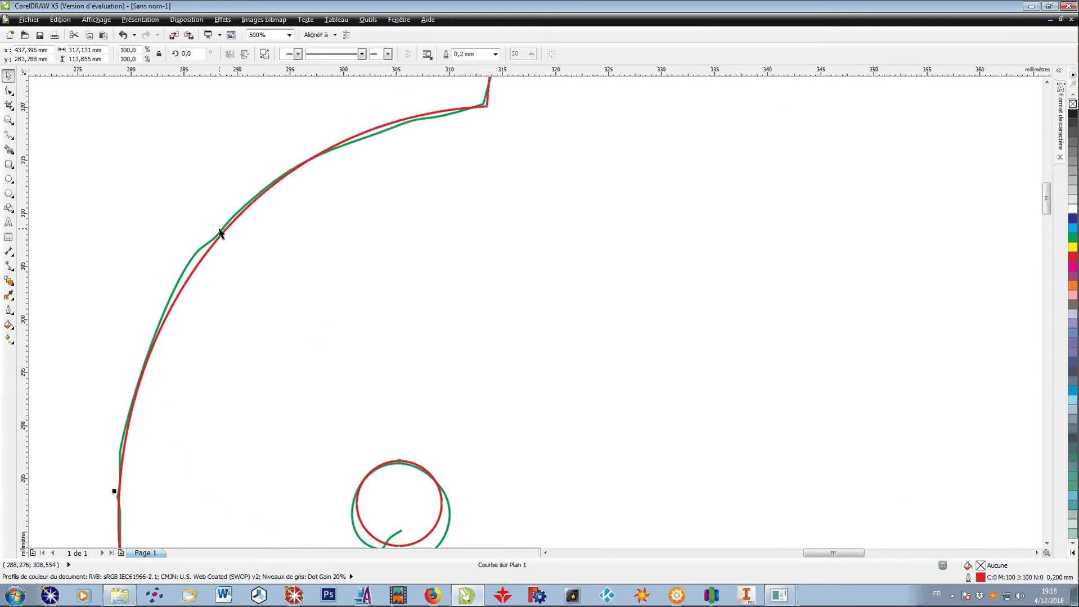
scroll(219, 233, "down", 2)
scroll(221, 233, "down", 2)
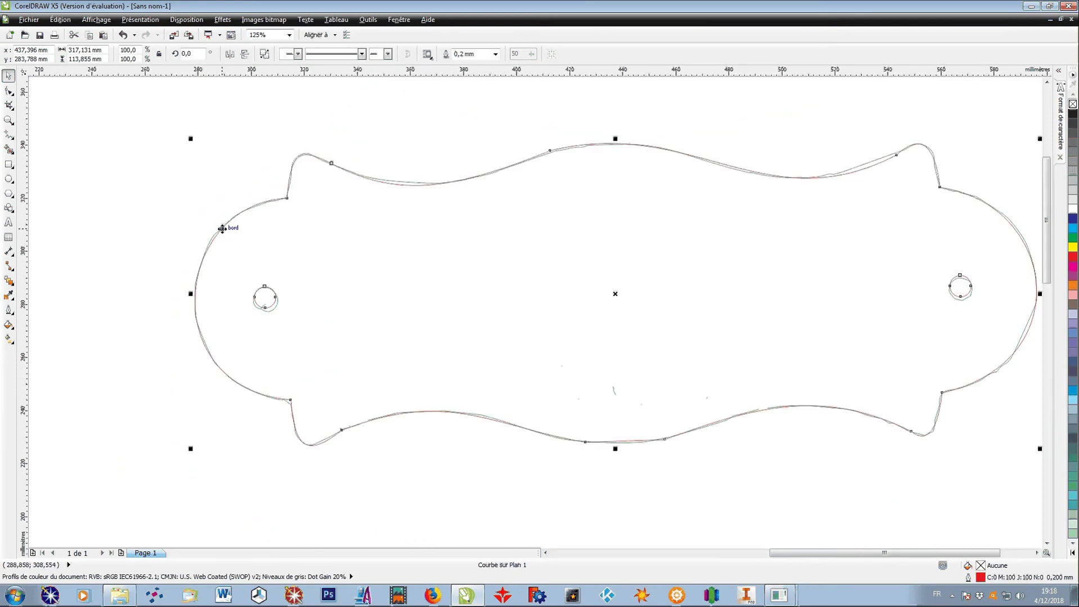
scroll(265, 303, "up", 2)
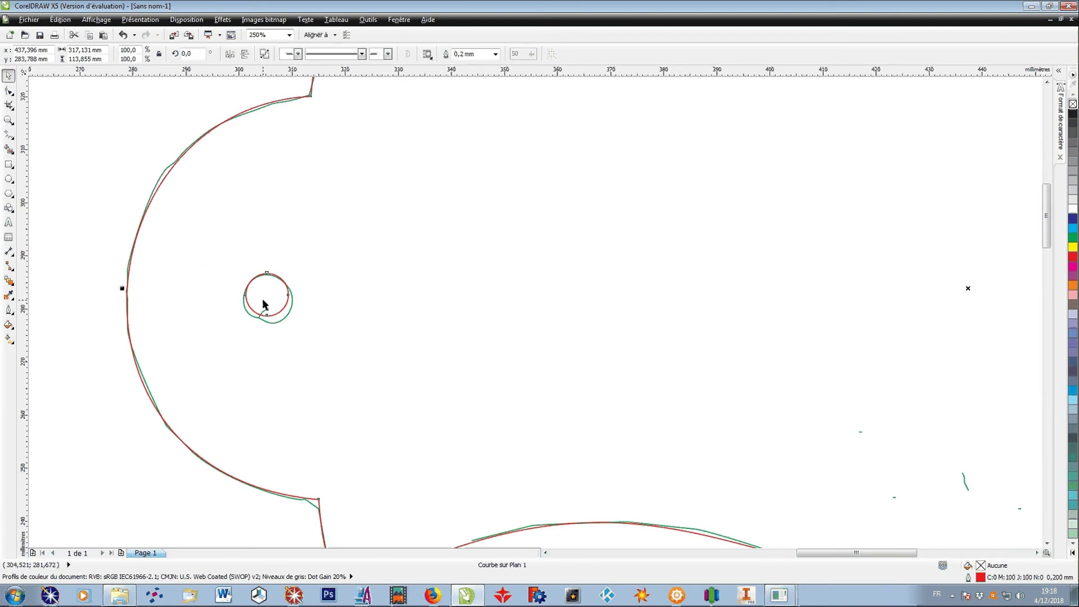
scroll(265, 304, "up", 2)
scroll(266, 304, "down", 2)
scroll(268, 302, "up", 2)
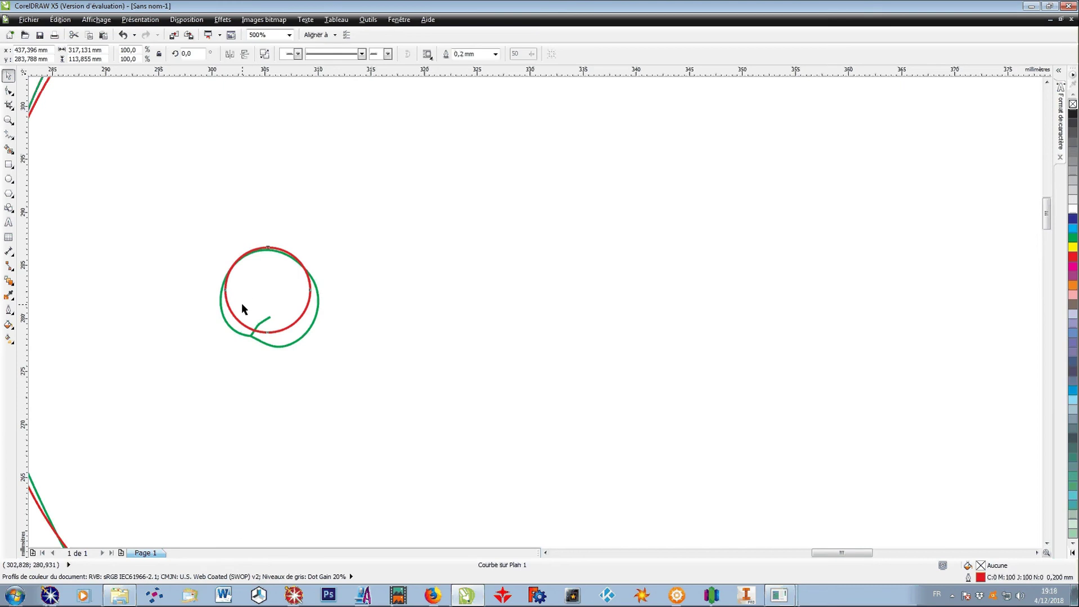
scroll(244, 293, "down", 2)
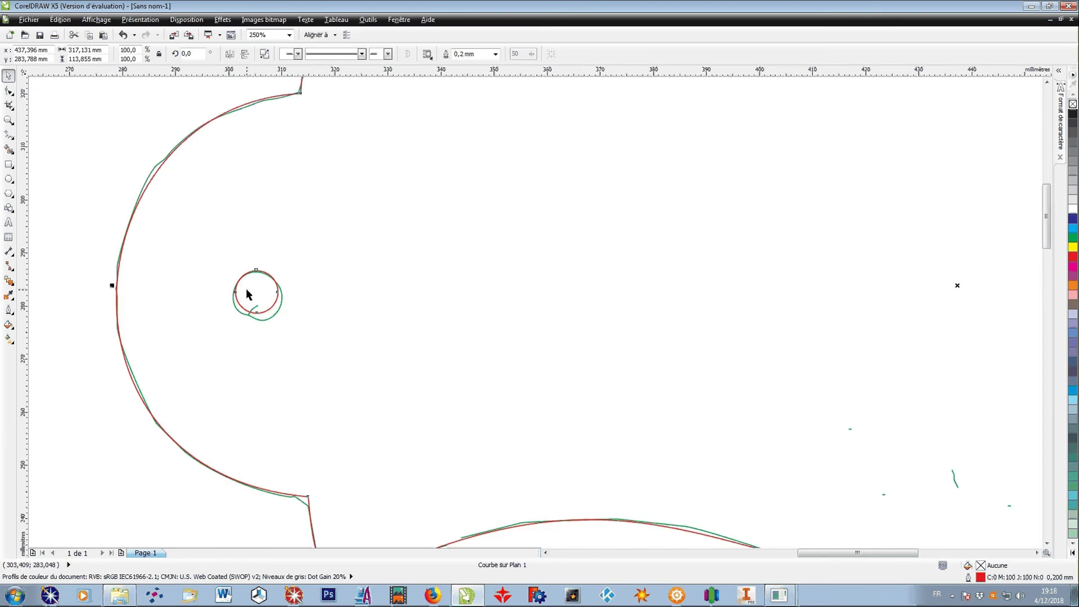
scroll(248, 290, "down", 2)
scroll(290, 443, "up", 2)
scroll(290, 445, "up", 2)
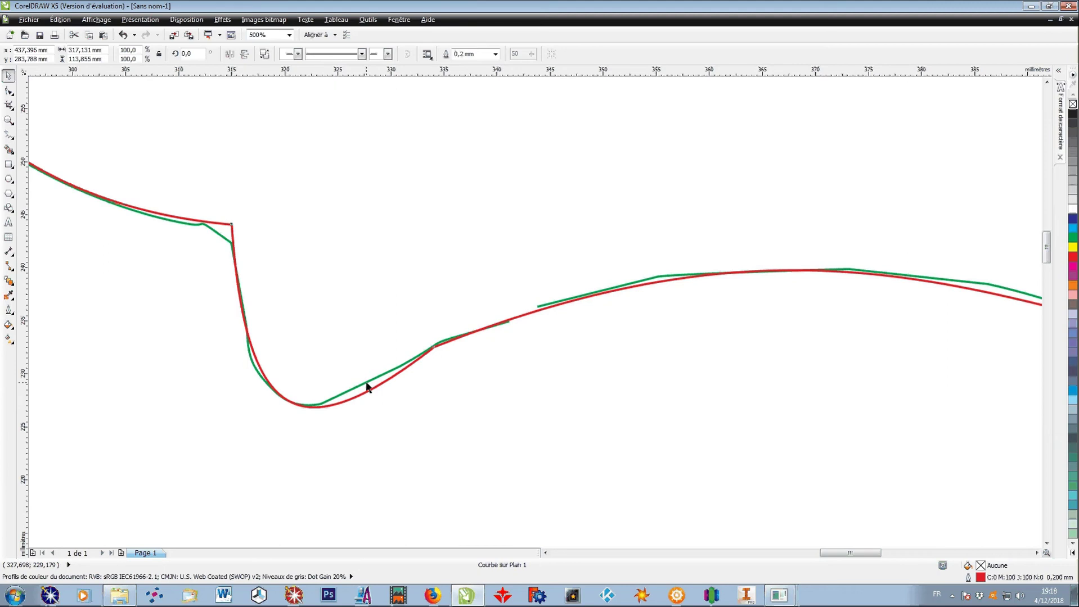
scroll(368, 385, "down", 2)
scroll(378, 378, "down", 2)
scroll(231, 266, "up", 4)
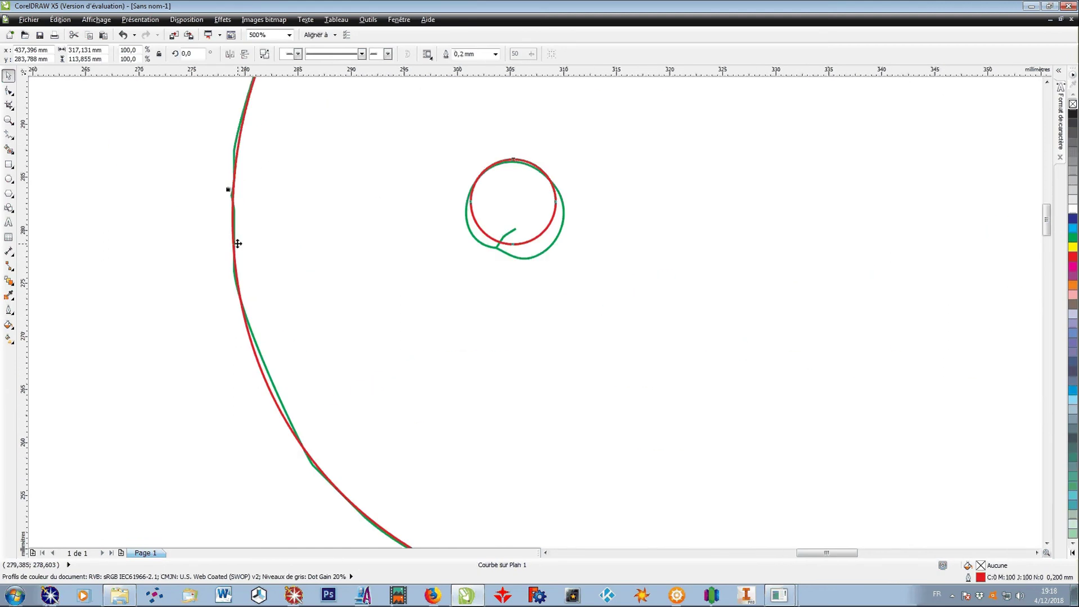
scroll(233, 159, "down", 6)
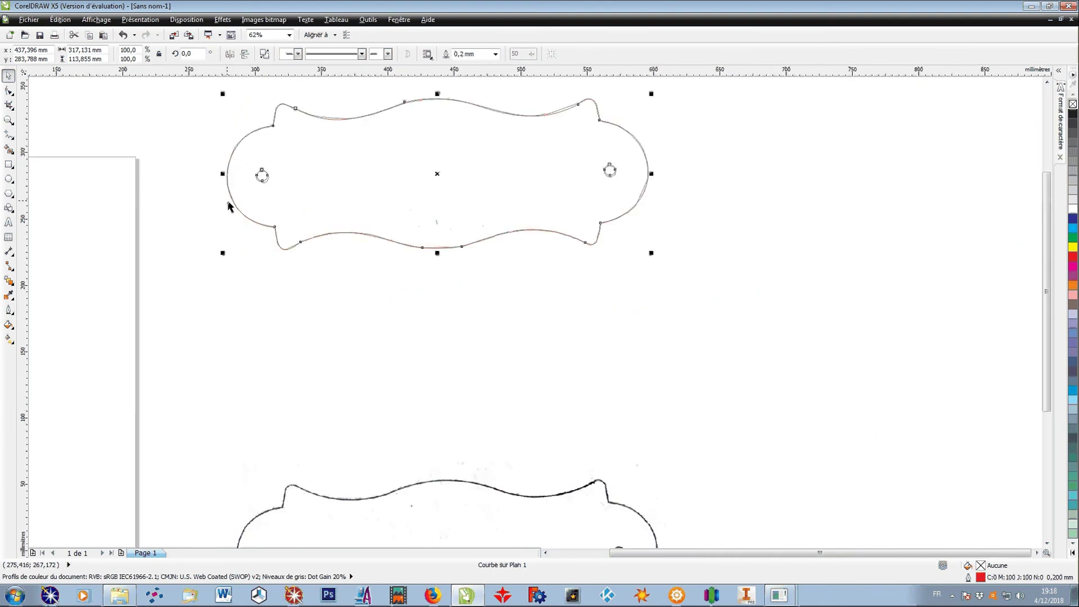
Step: Compare the red curve with the green tracing around the sign's right end, right hole and right-hand tips
scroll(649, 236, "up", 4)
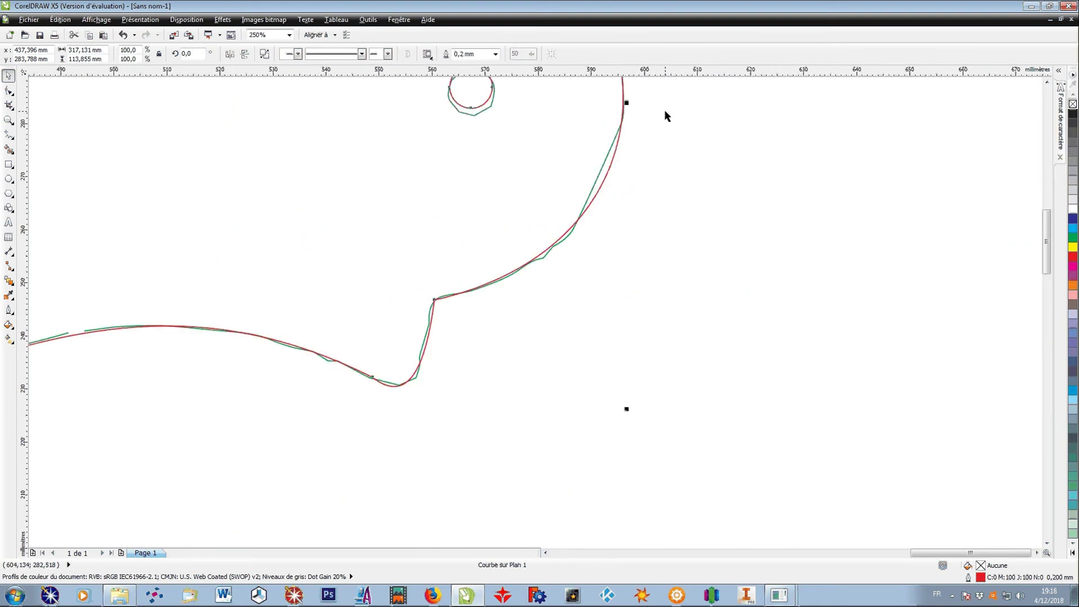
scroll(609, 174, "up", 1)
scroll(609, 175, "down", 1)
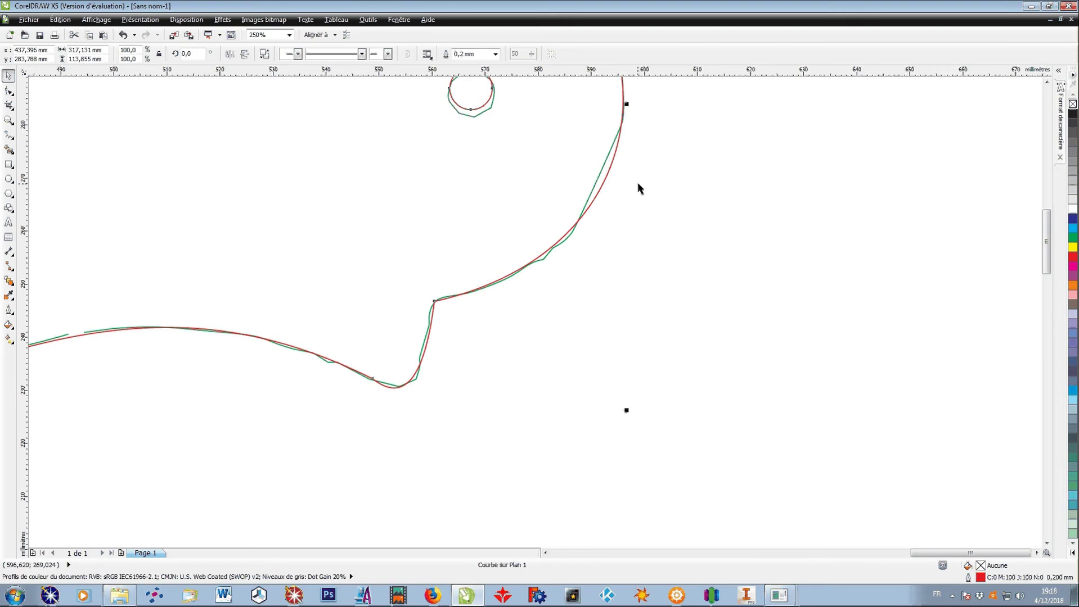
scroll(542, 281, "down", 1)
scroll(520, 175, "up", 2)
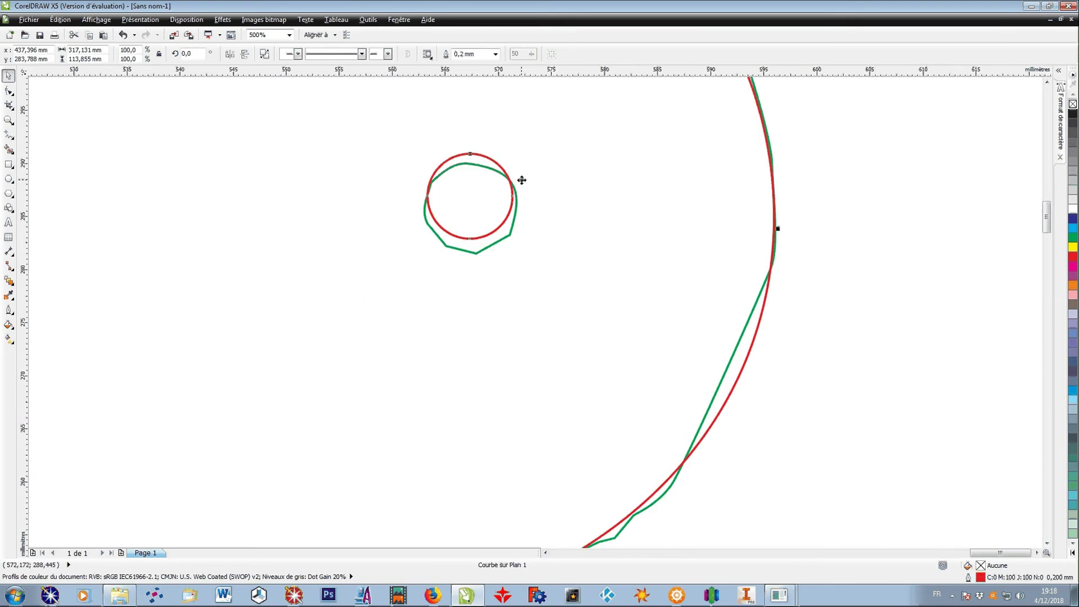
scroll(502, 162, "up", 1)
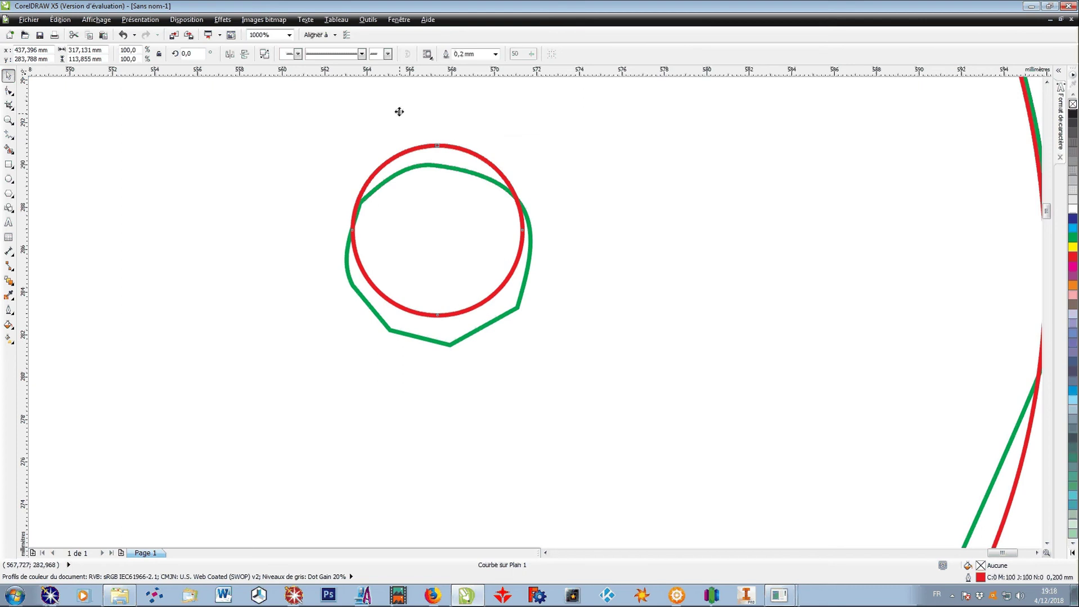
scroll(472, 319, "down", 2)
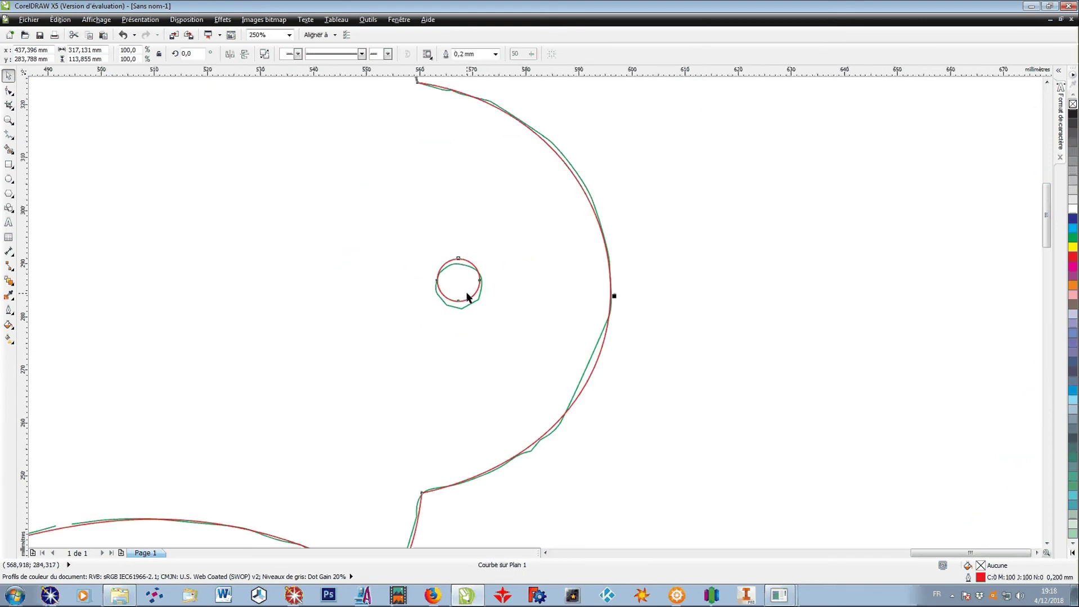
scroll(466, 298, "down", 1)
scroll(419, 141, "up", 1)
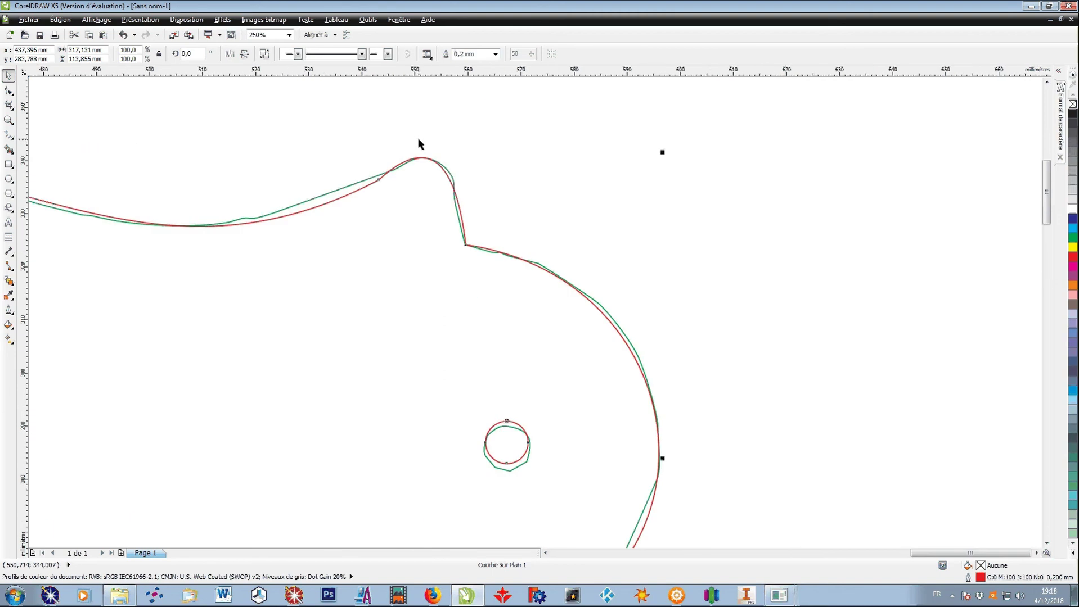
Step: Move the combined red curve off the green tracing into the empty area to its right
scroll(427, 139, "down", 2)
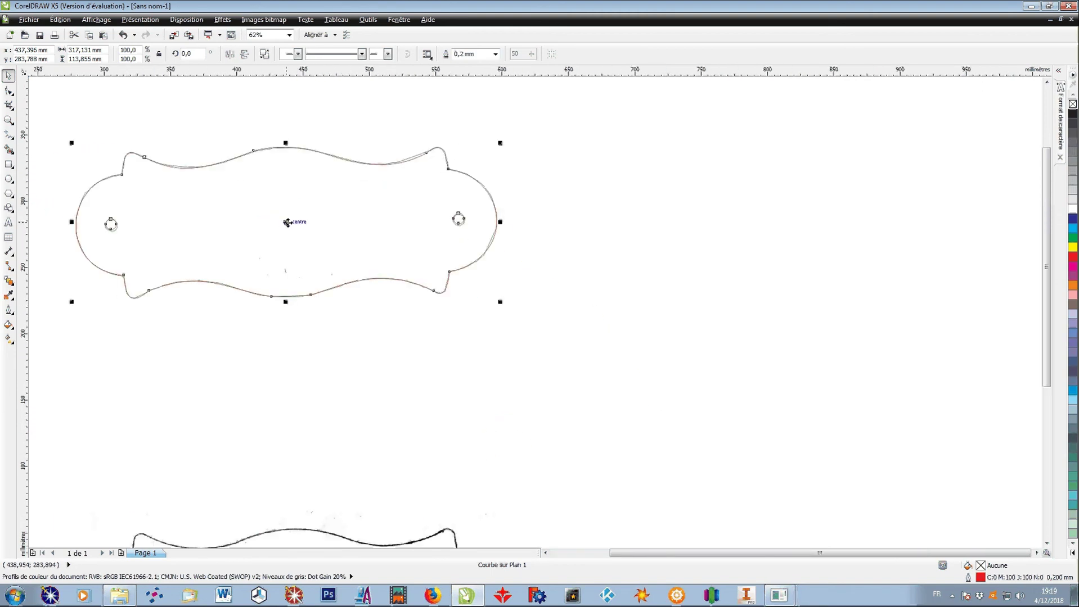
mouse_move(287, 222)
left_mouse_down()
mouse_move(302, 404)
mouse_move(580, 273)
mouse_move(591, 287)
left_mouse_up()
scroll(388, 354, "down", 1)
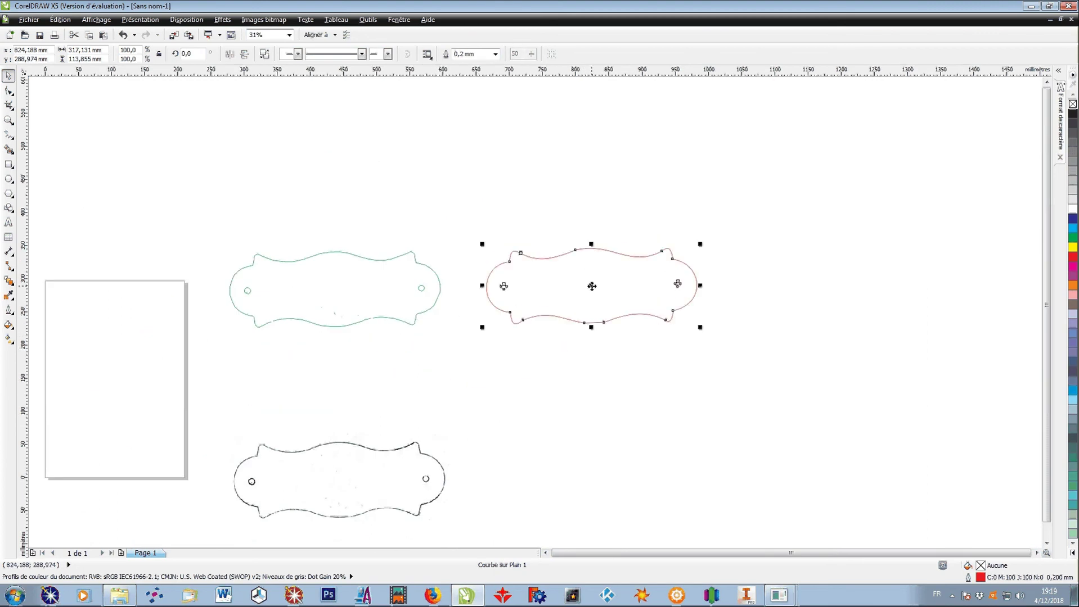
Step: Export only the selected red curve to DXF, overwriting plaque maison.dxf in the fourtout folder, with AutoCAD 2008 version and millimetres
left_click(28, 20)
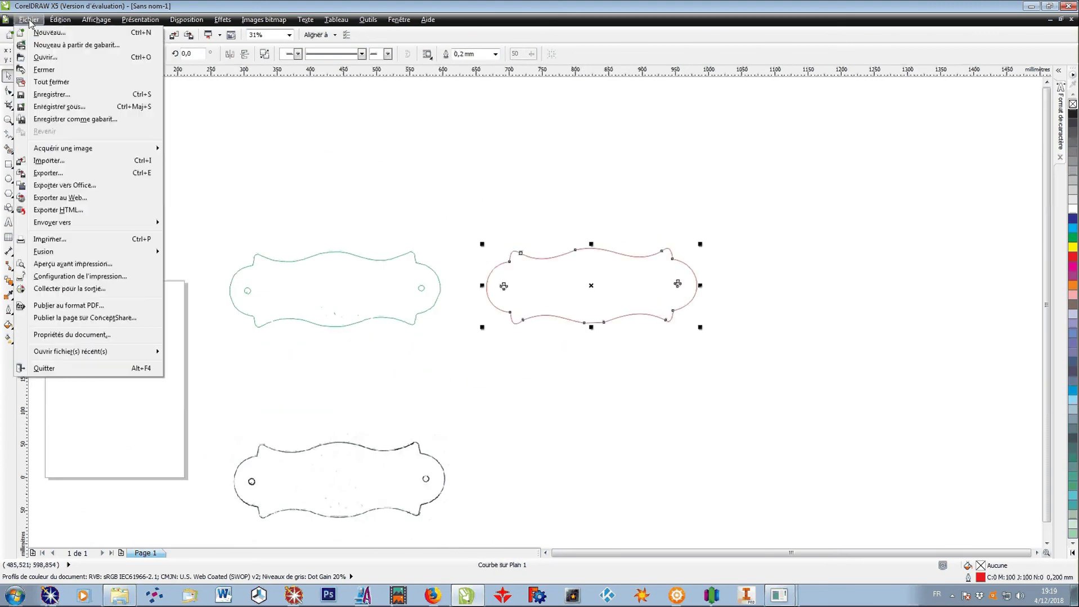
left_click(54, 174)
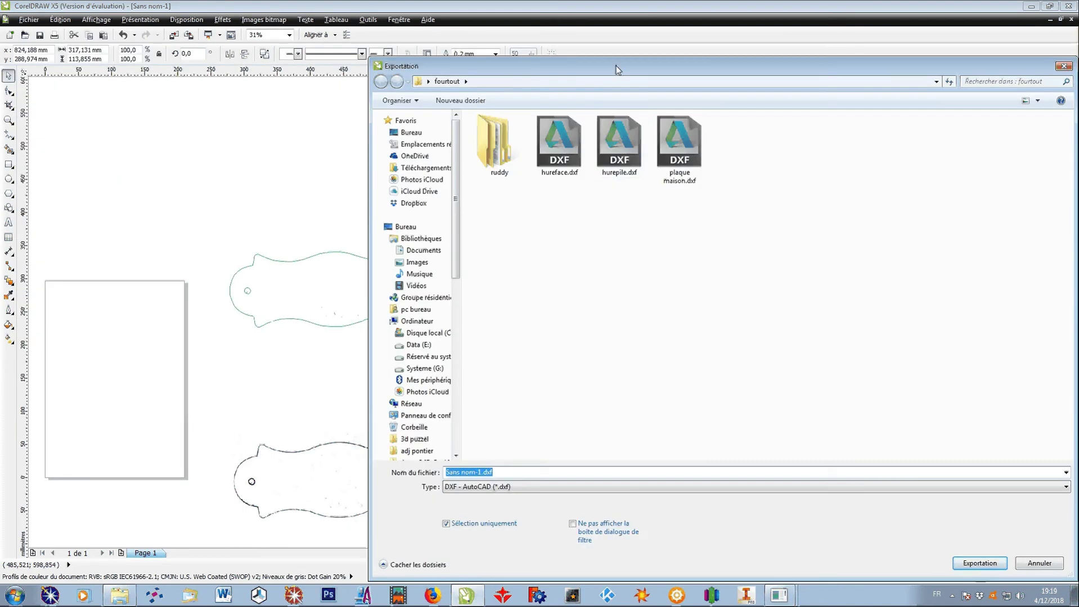
left_click_drag(617, 70, 670, 377)
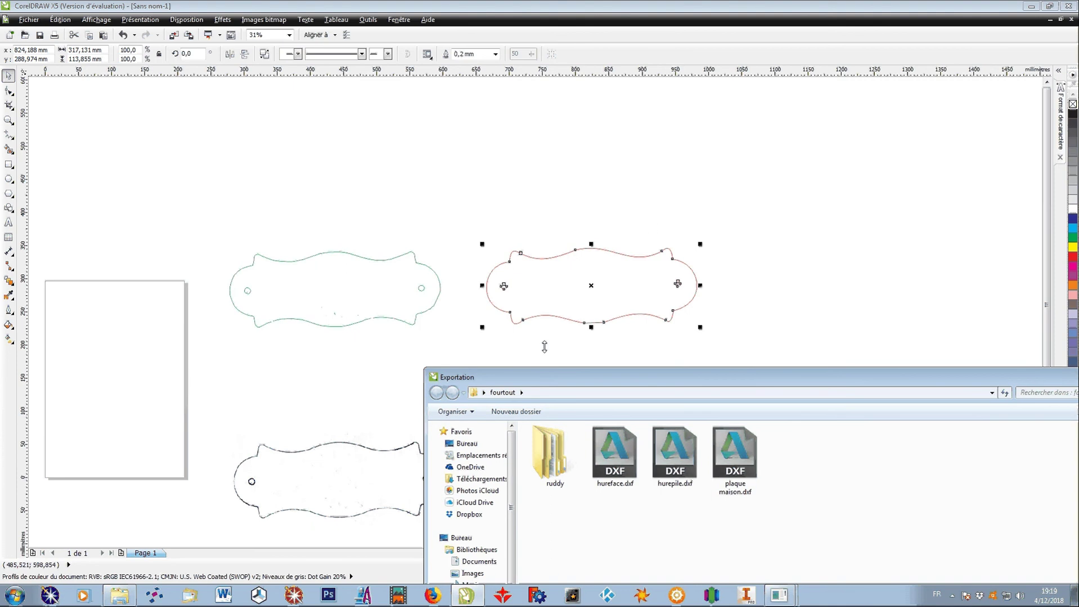
double_click(654, 375)
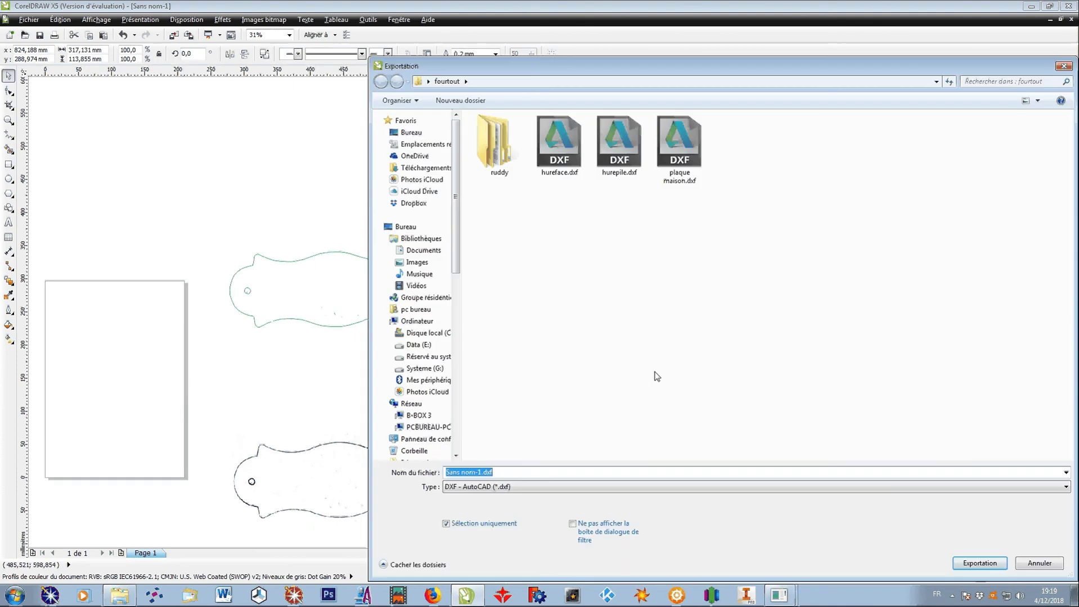
left_click(446, 524)
double_click(683, 155)
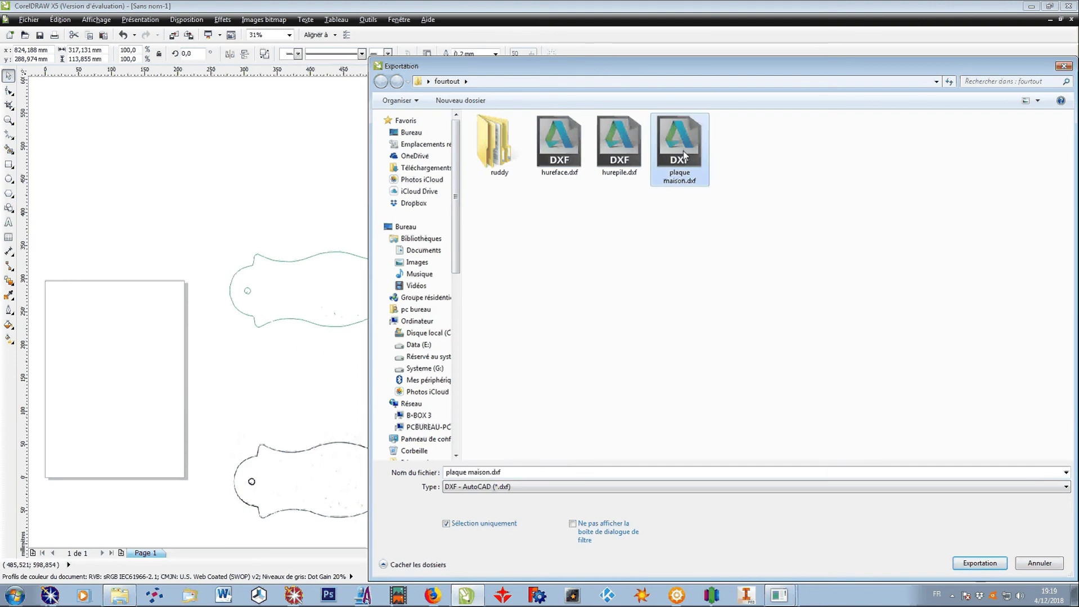
left_click(572, 301)
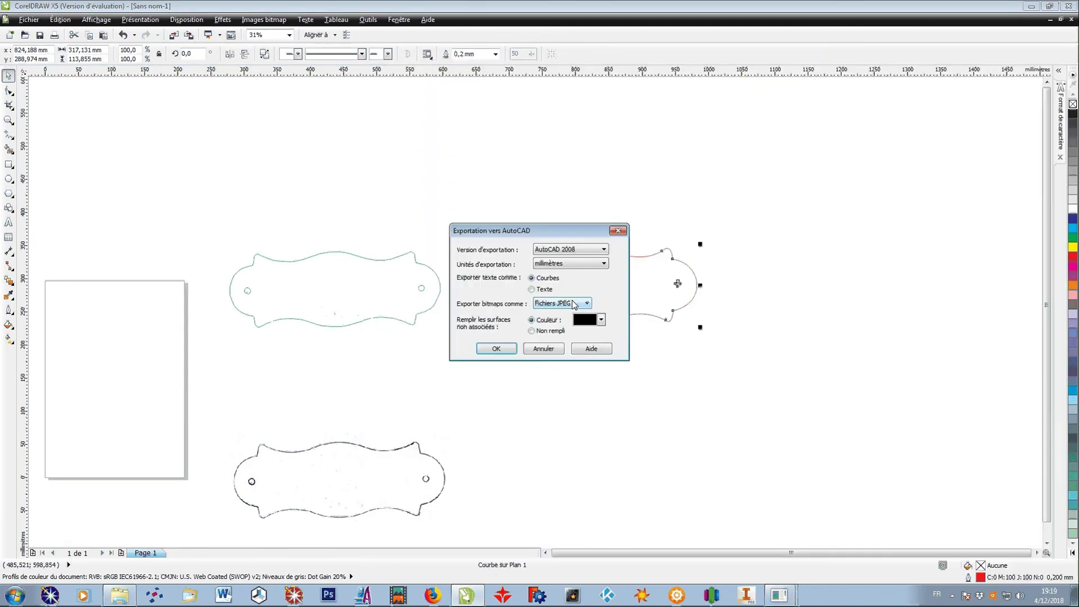
left_click(496, 349)
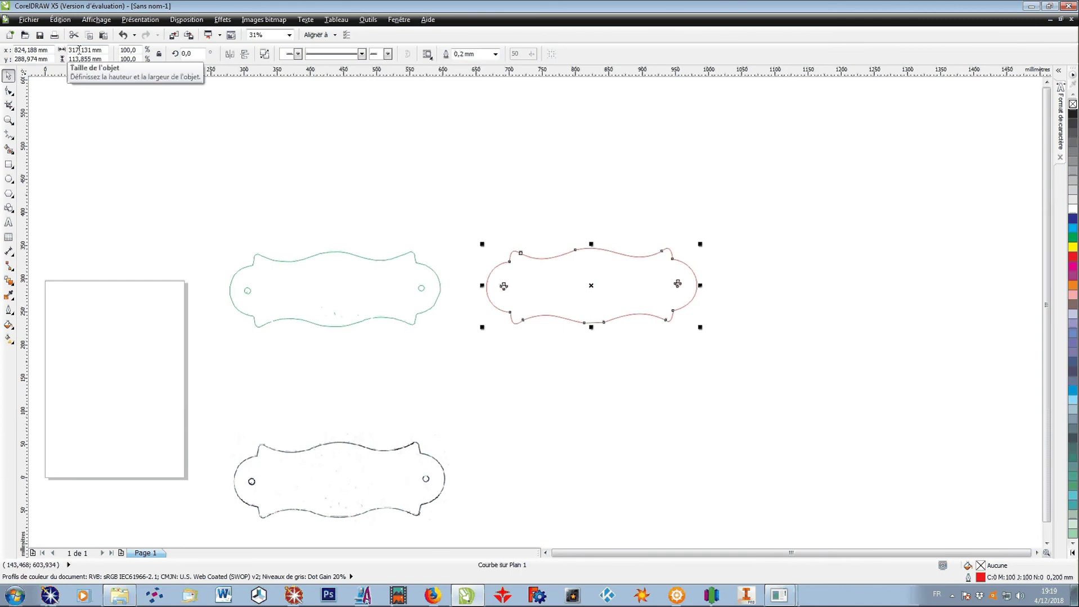
Step: Switch to the RDWorks laser-cutting program and import plaque maison.dxf from the fourtout folder
left_click(502, 597)
left_click(12, 18)
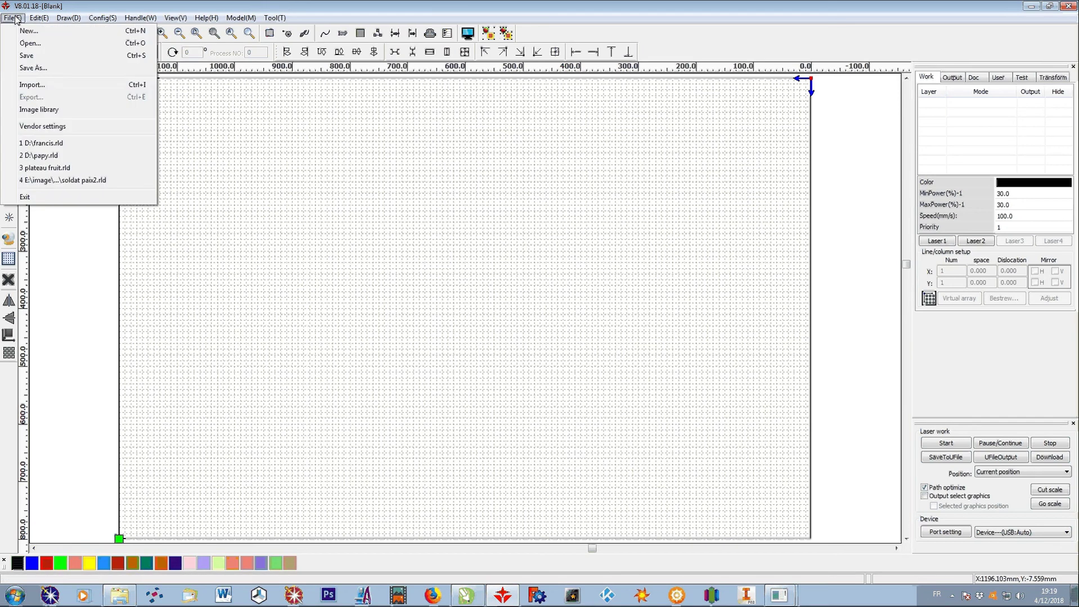
left_click(33, 85)
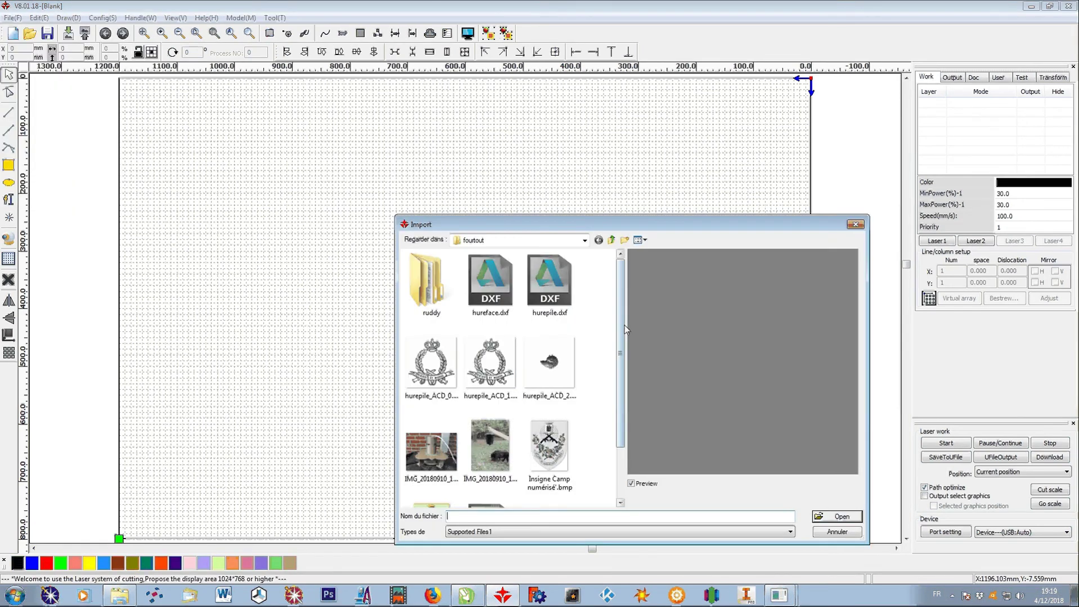
scroll(623, 344, "down", 3)
double_click(490, 445)
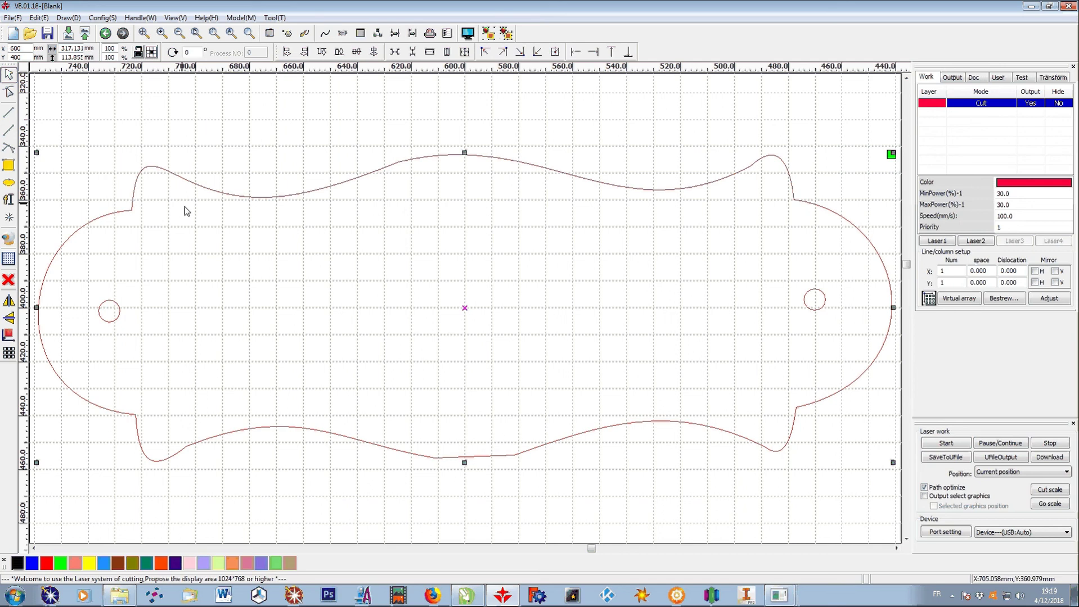
Step: Examine the imported sign outline and its two holes, checking the curves at both ends and the overall shape
scroll(284, 270, "down", 1)
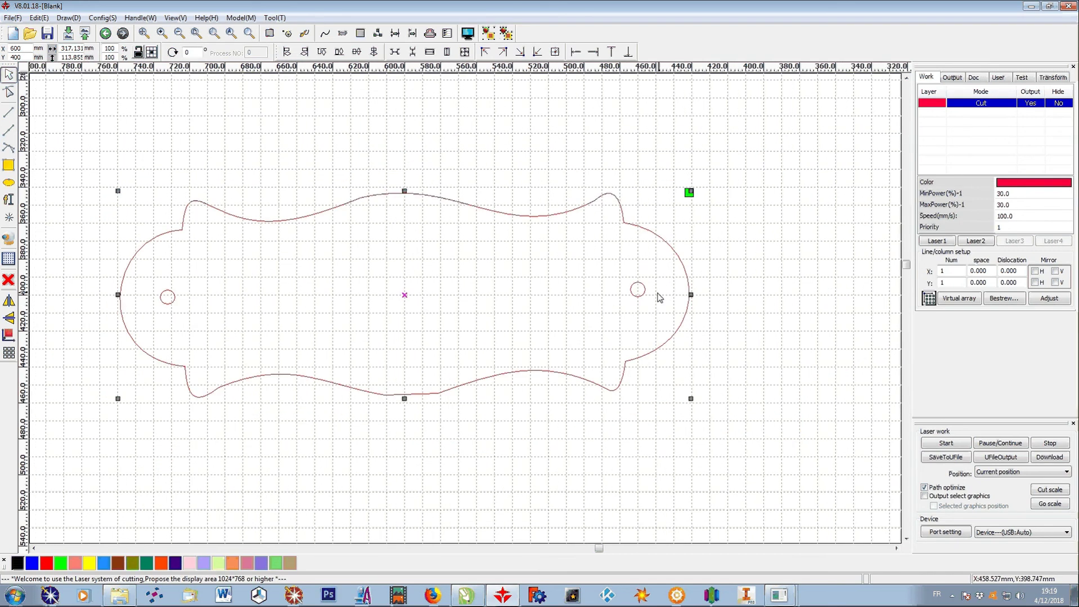
scroll(647, 292, "up", 3)
scroll(619, 284, "down", 2)
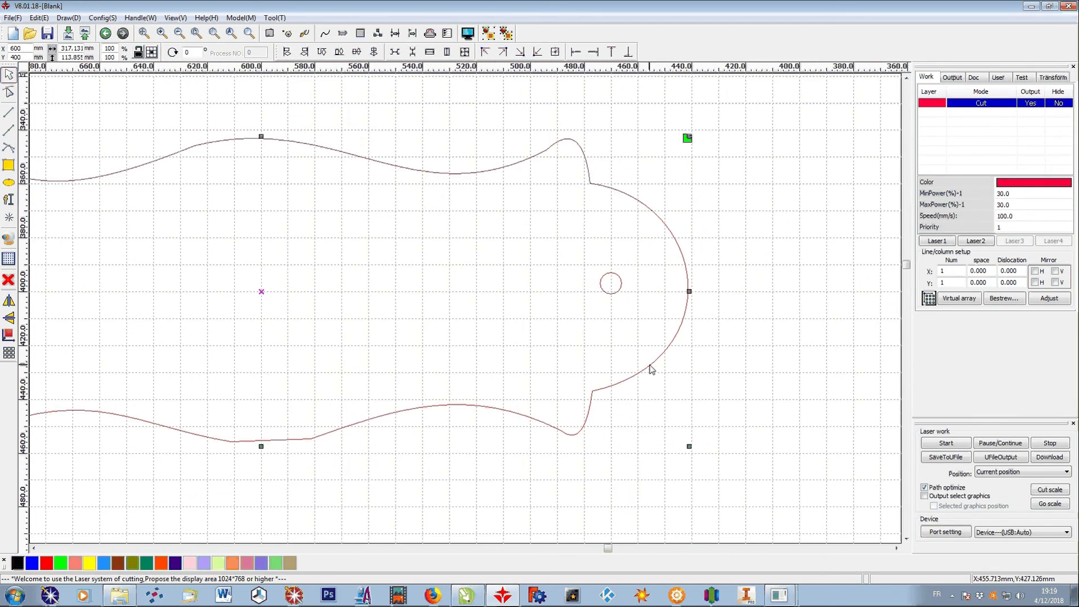
scroll(652, 365, "down", 1)
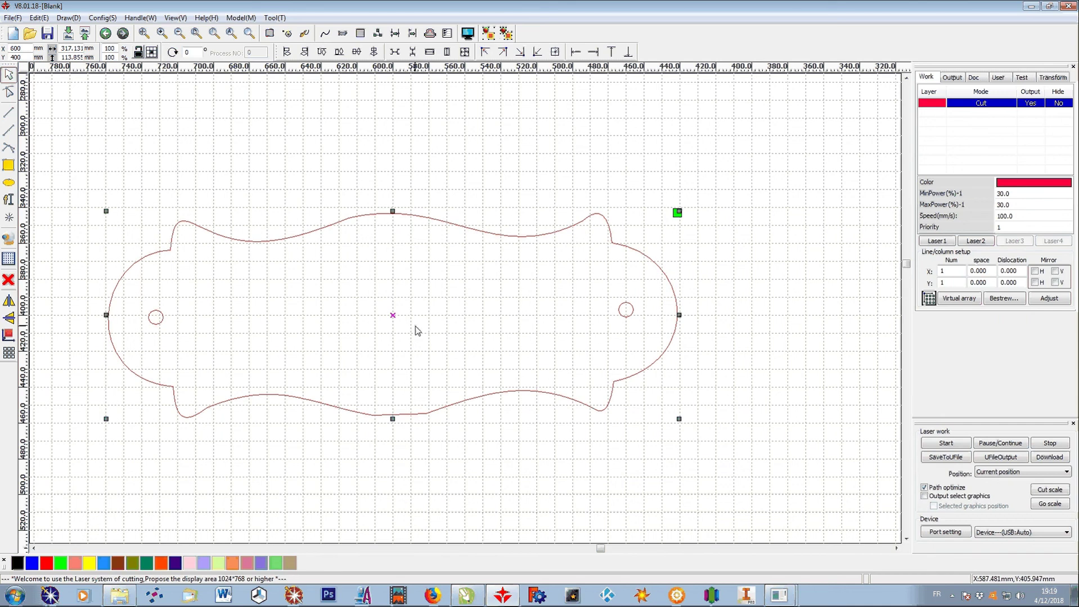
scroll(482, 313, "down", 1)
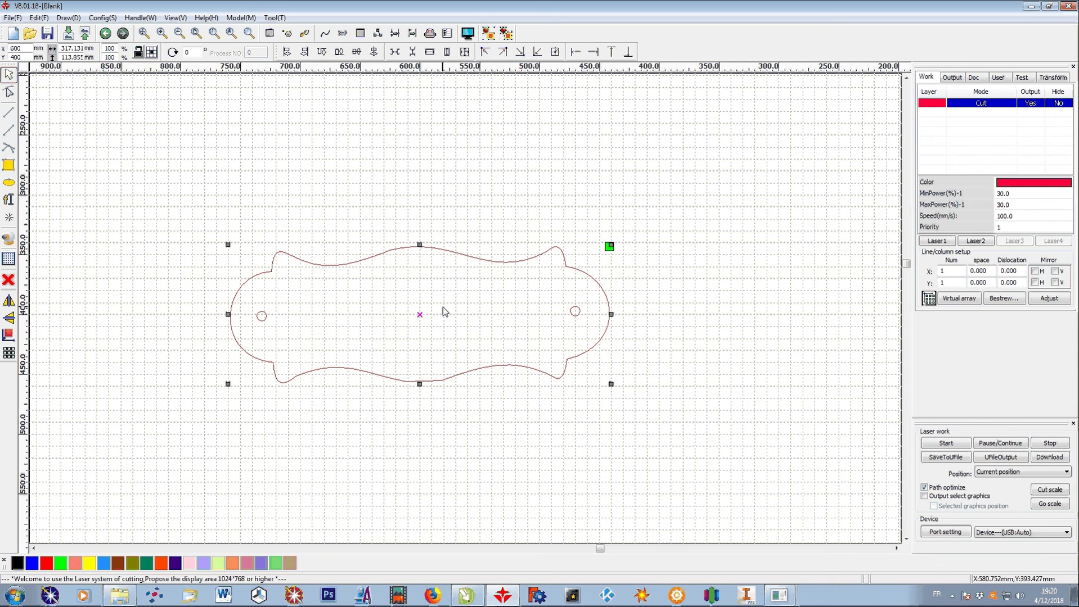
scroll(267, 325, "up", 3)
scroll(266, 325, "down", 4)
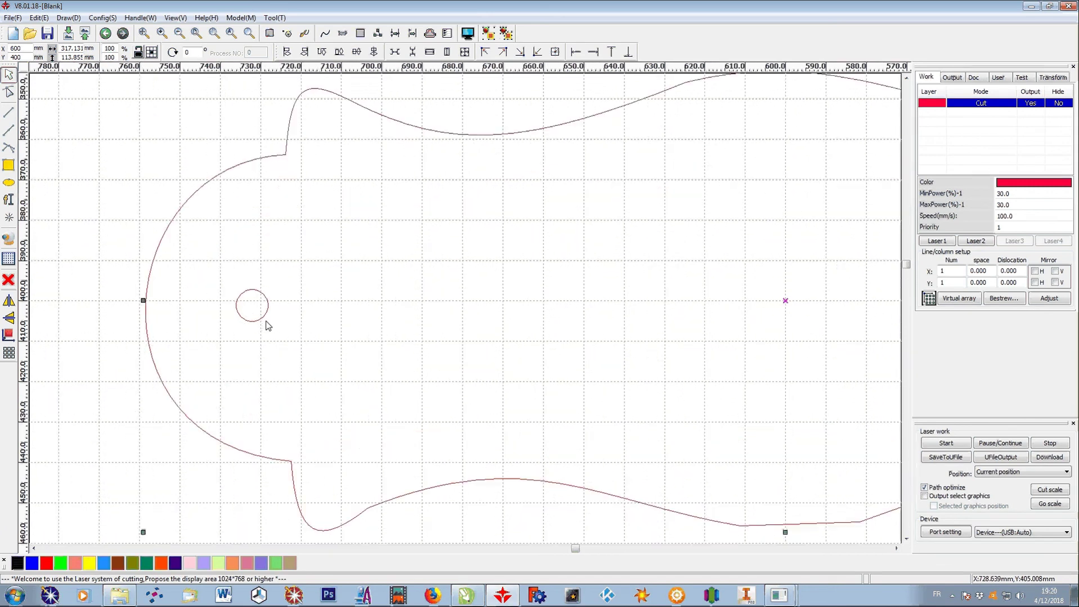